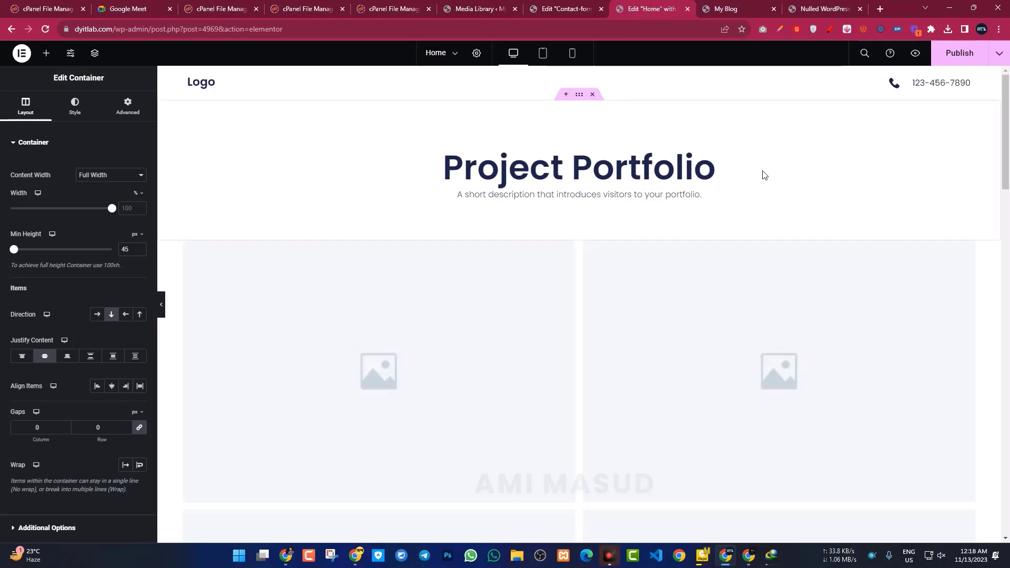
# Review the Home page's sections from the header down to the footer
pyautogui.scroll(-5, 1003, 118)
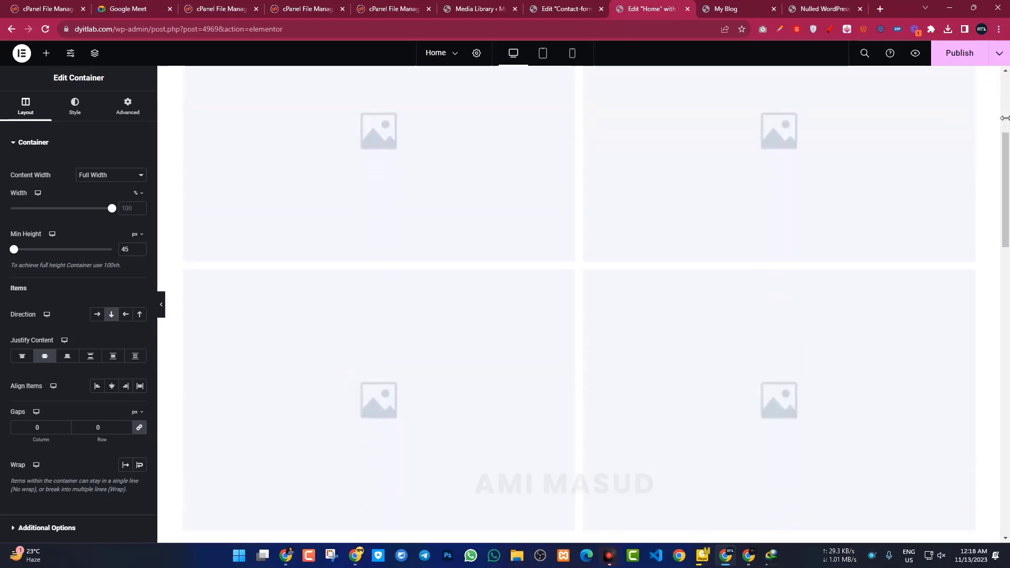
pyautogui.scroll(-5, 1004, 118)
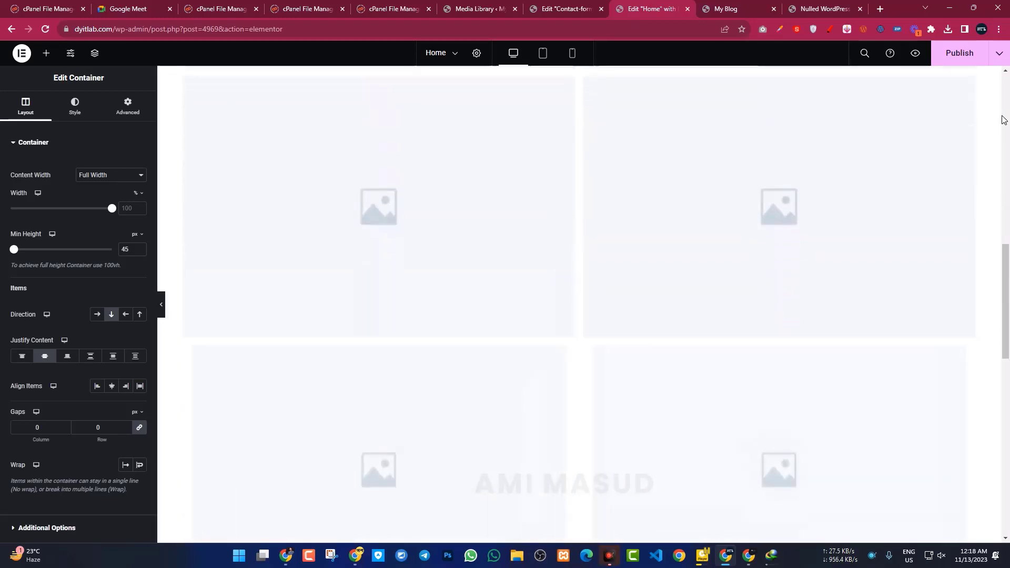
pyautogui.scroll(-7, 1004, 119)
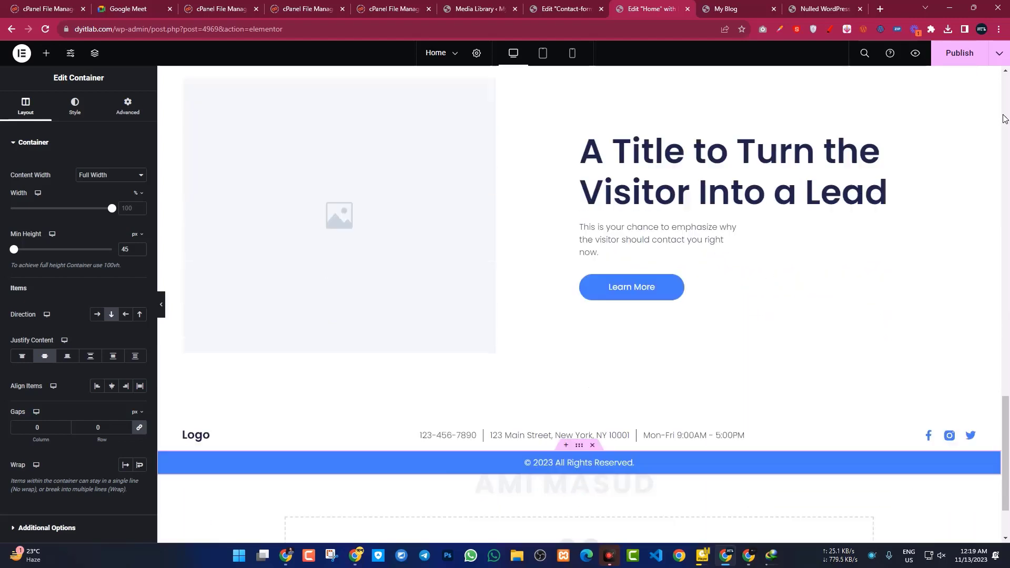
pyautogui.scroll(-2, 1004, 117)
pyautogui.scroll(7, 1004, 117)
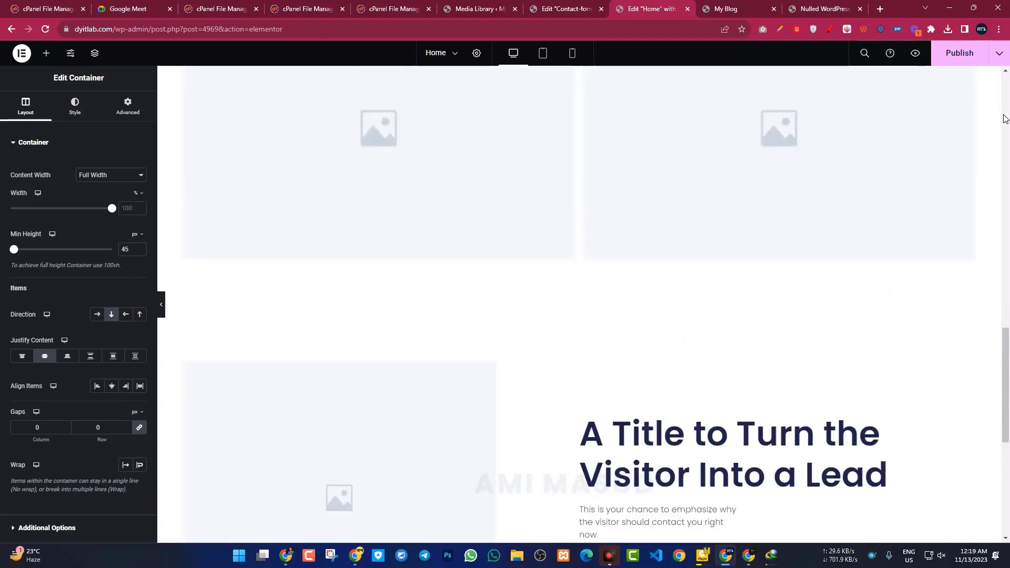
pyautogui.scroll(8, 1004, 117)
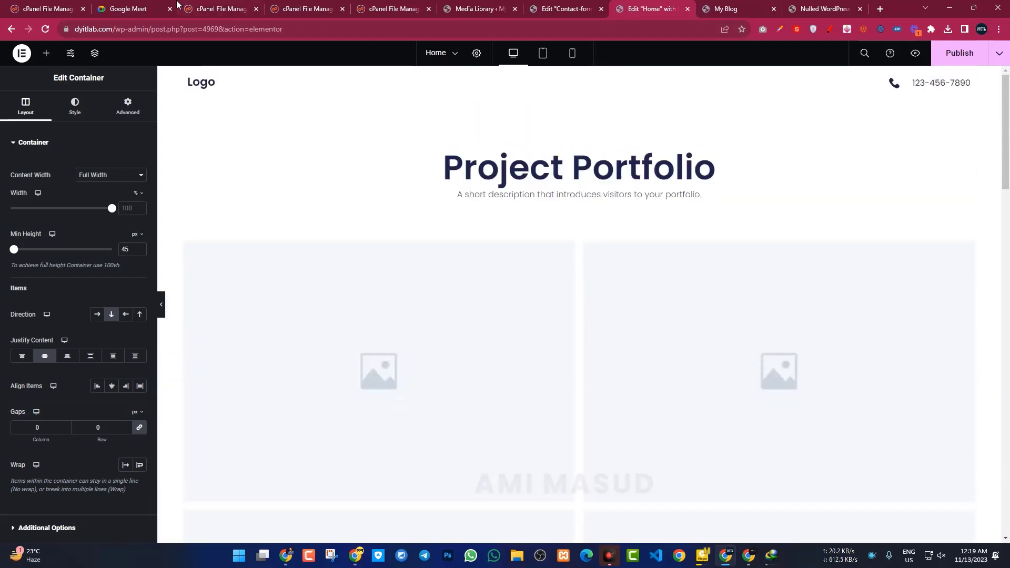
# Add a Progress Bar widget to the Project Portfolio section and place it below the short description
pyautogui.click(45, 53)
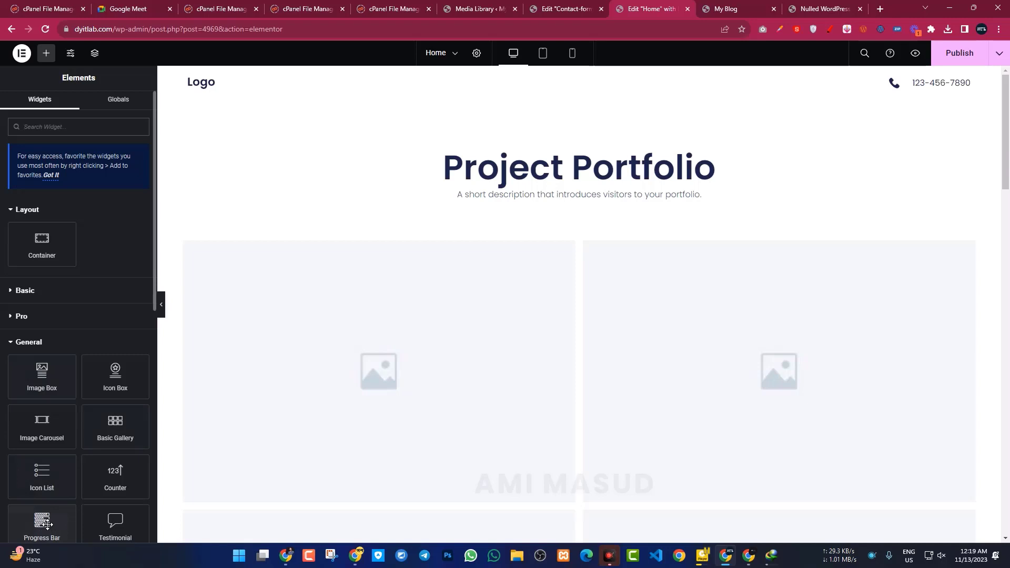
pyautogui.moveTo(47, 524); pyautogui.dragTo(513, 153)
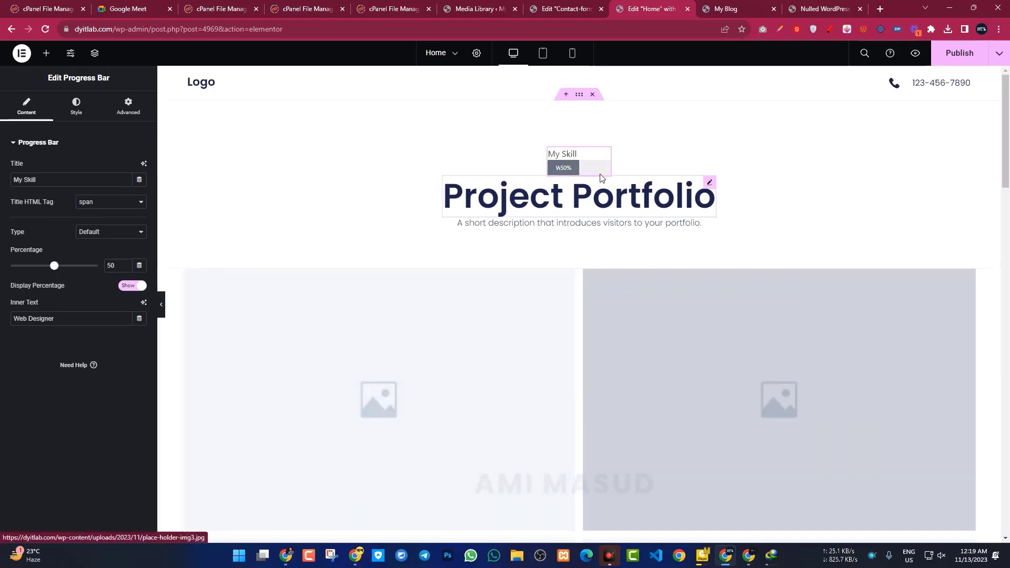
pyautogui.moveTo(604, 154); pyautogui.dragTo(539, 237)
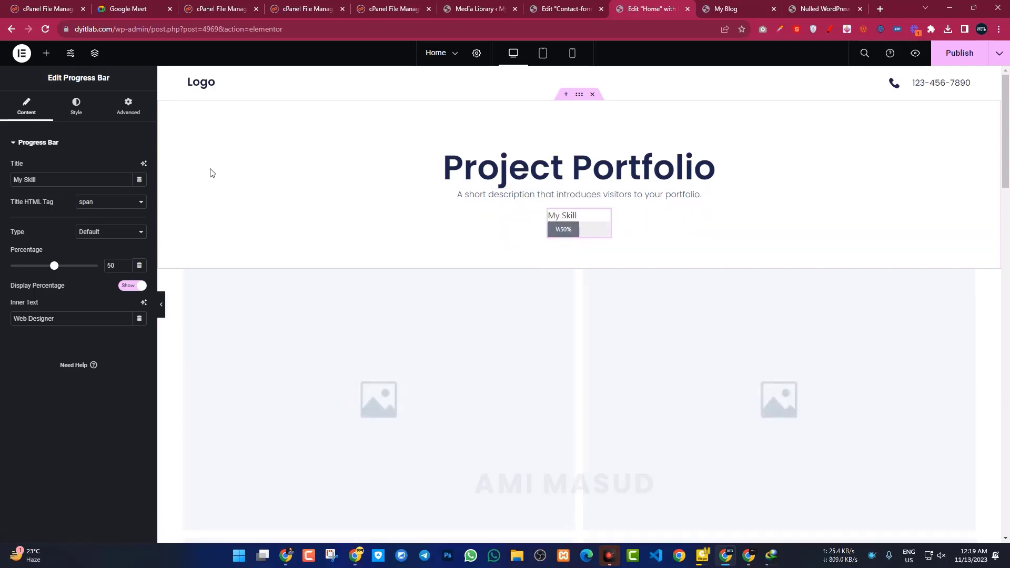
# Set the progress bar's width to Full Width (100%)
pyautogui.click(122, 110)
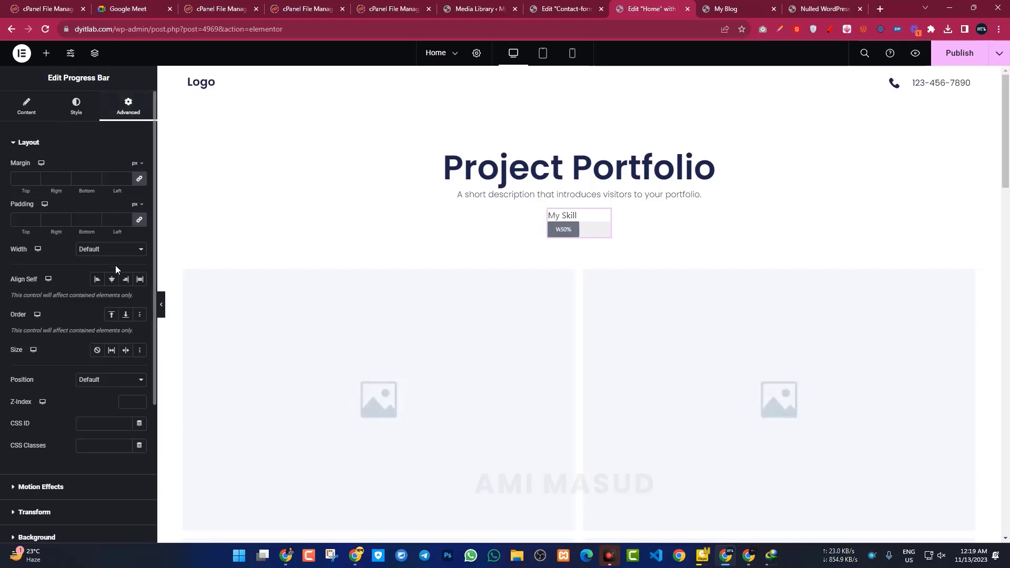
pyautogui.click(111, 249)
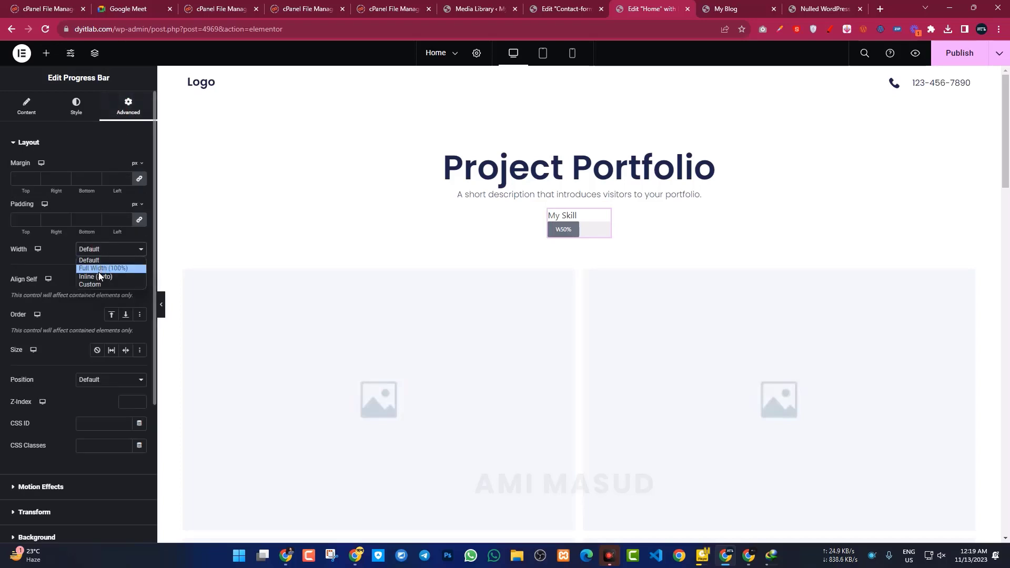
pyautogui.click(99, 271)
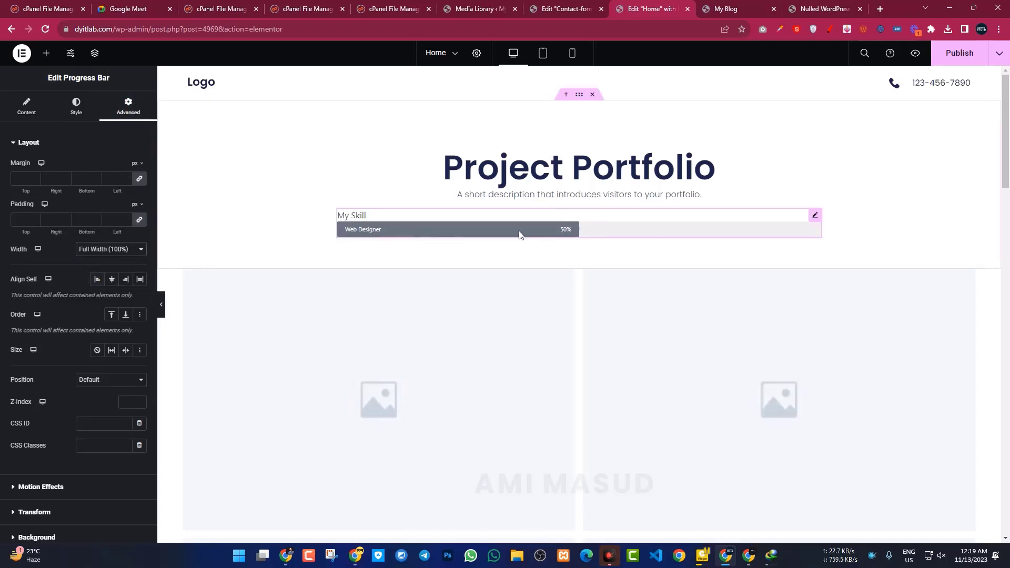
pyautogui.scroll(-6, 309, 229)
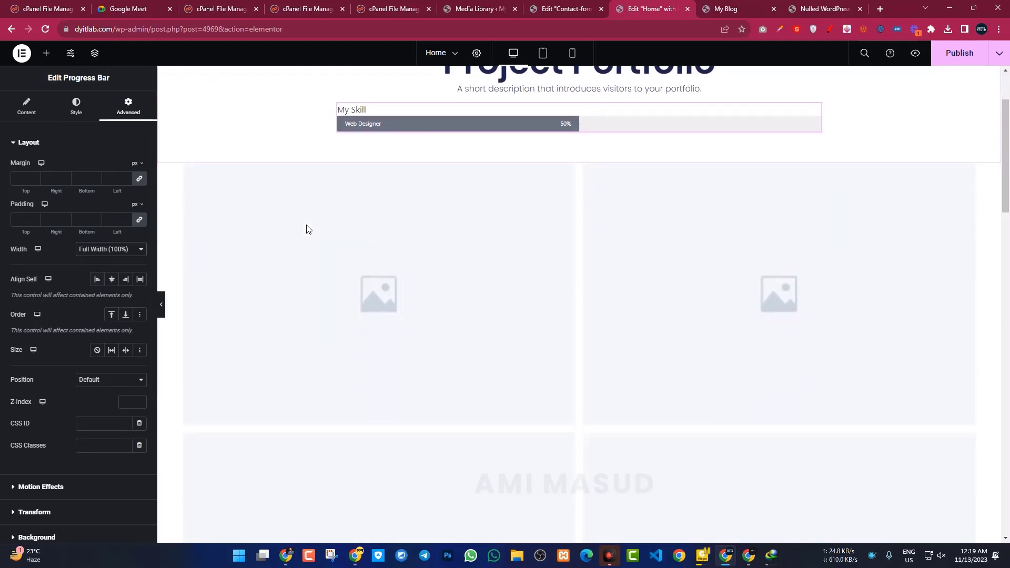
pyautogui.scroll(6, 314, 229)
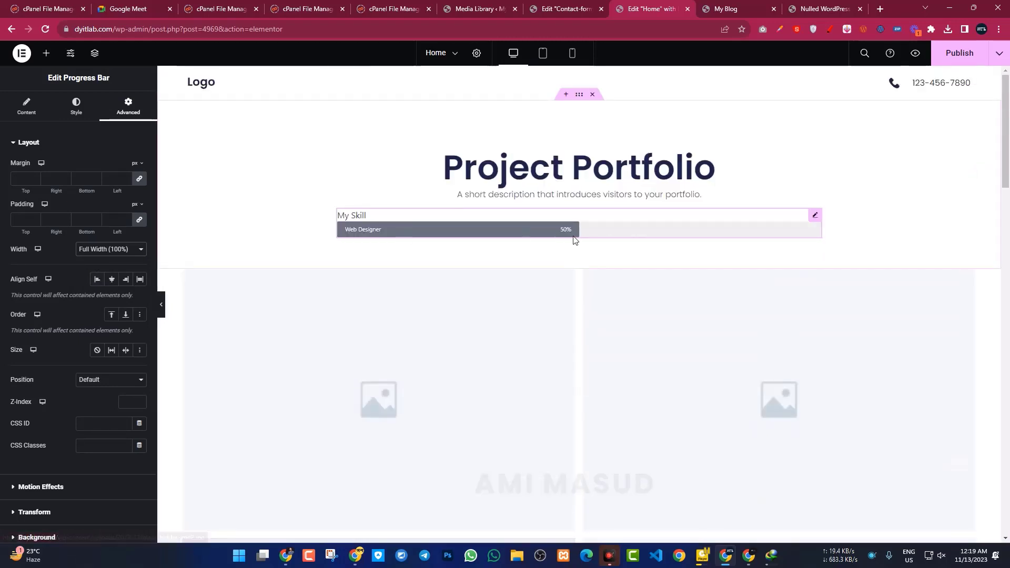
pyautogui.scroll(-1, 566, 232)
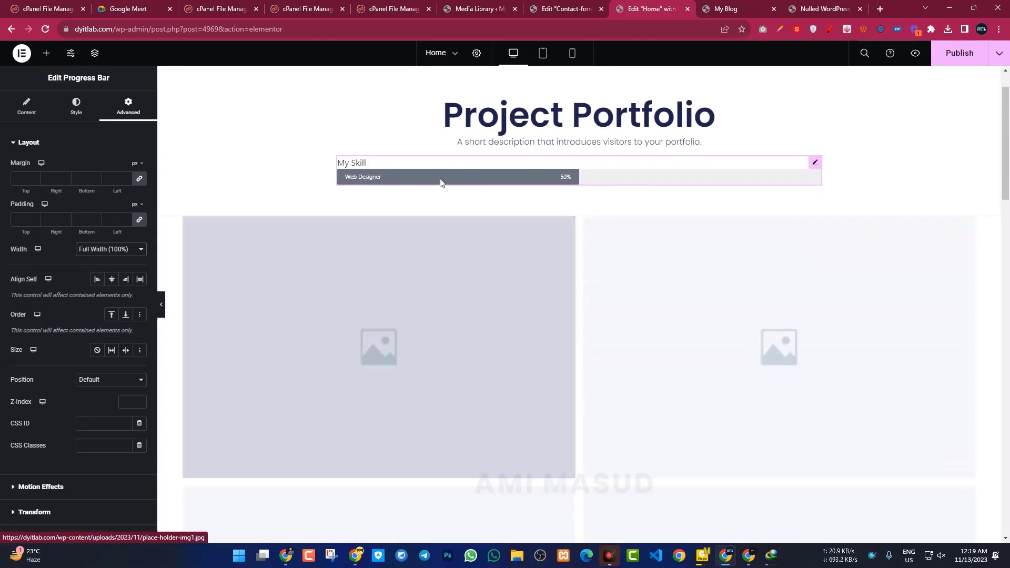
# Try the progress bar above the placeholder image gallery and delete it from there
pyautogui.moveTo(815, 162); pyautogui.dragTo(423, 222)
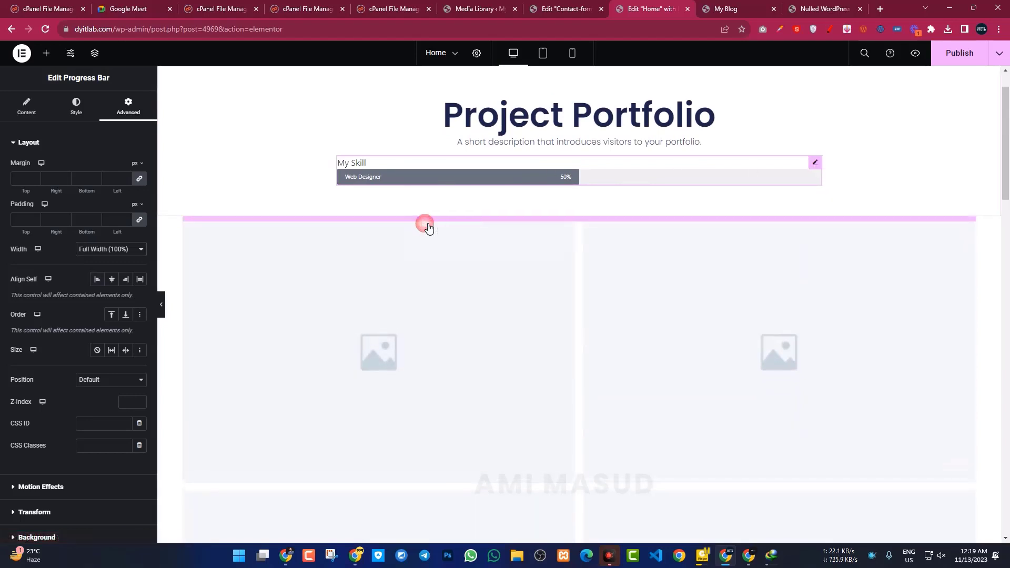
pyautogui.scroll(-9, 410, 242)
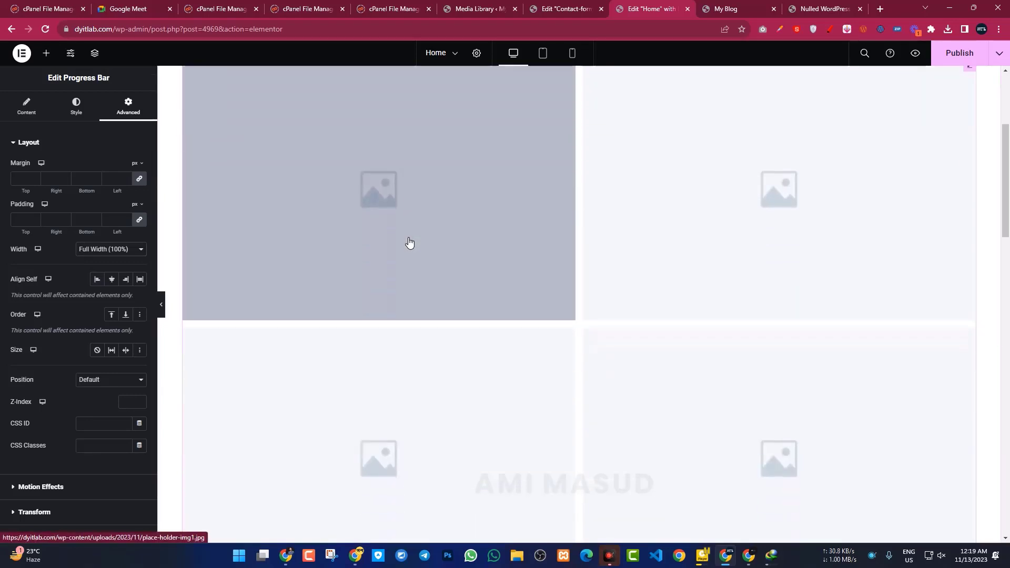
pyautogui.scroll(10, 410, 243)
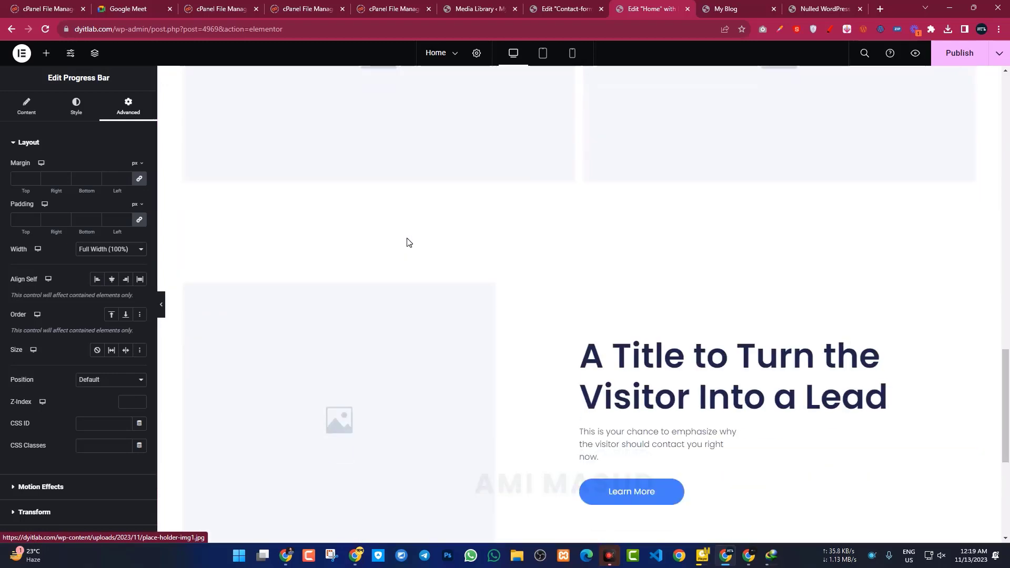
pyautogui.scroll(2, 409, 242)
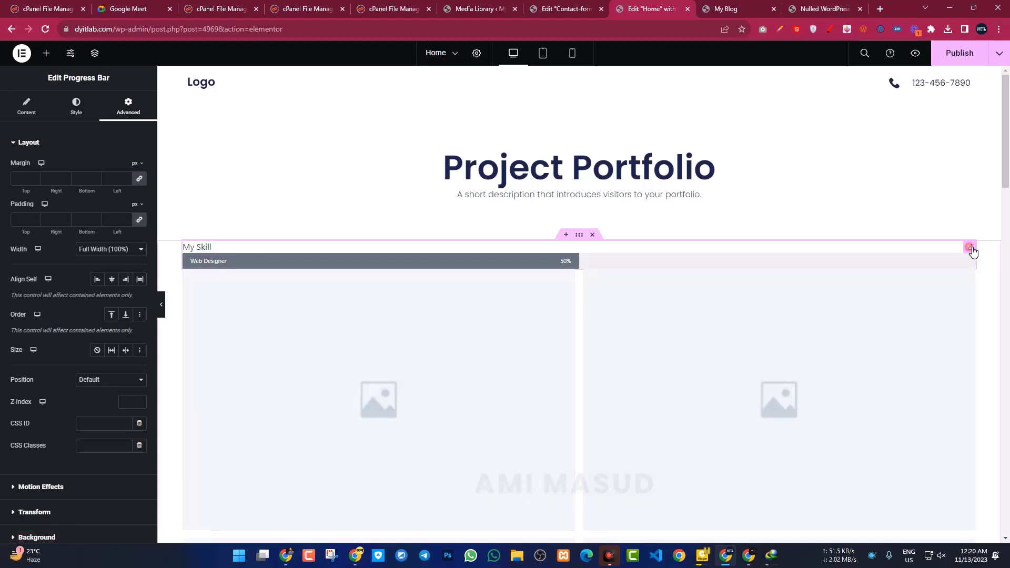
pyautogui.press('Delete')
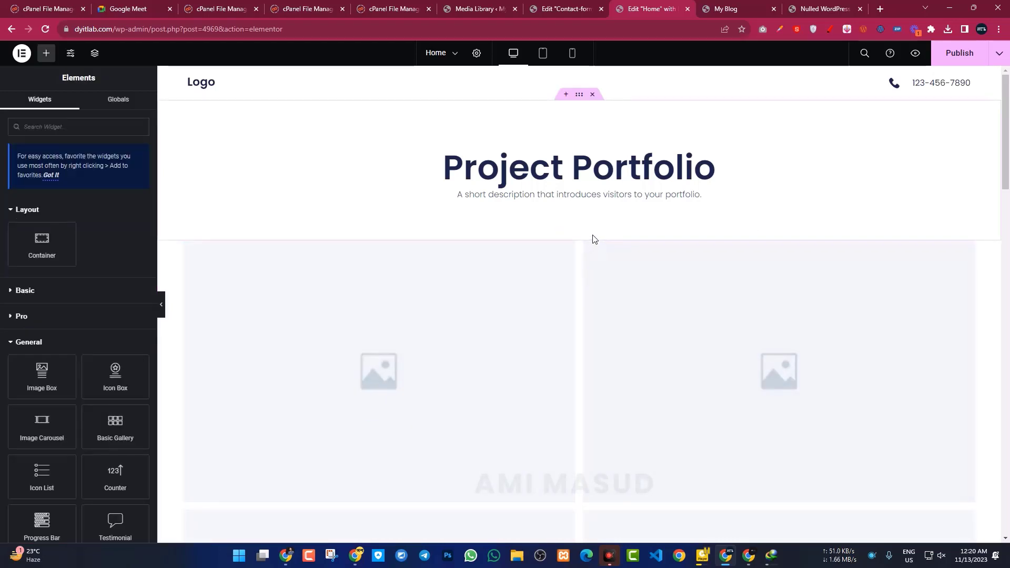
# Delete the image gallery, Project Portfolio and header containers above the two-column lead section
pyautogui.click(592, 232)
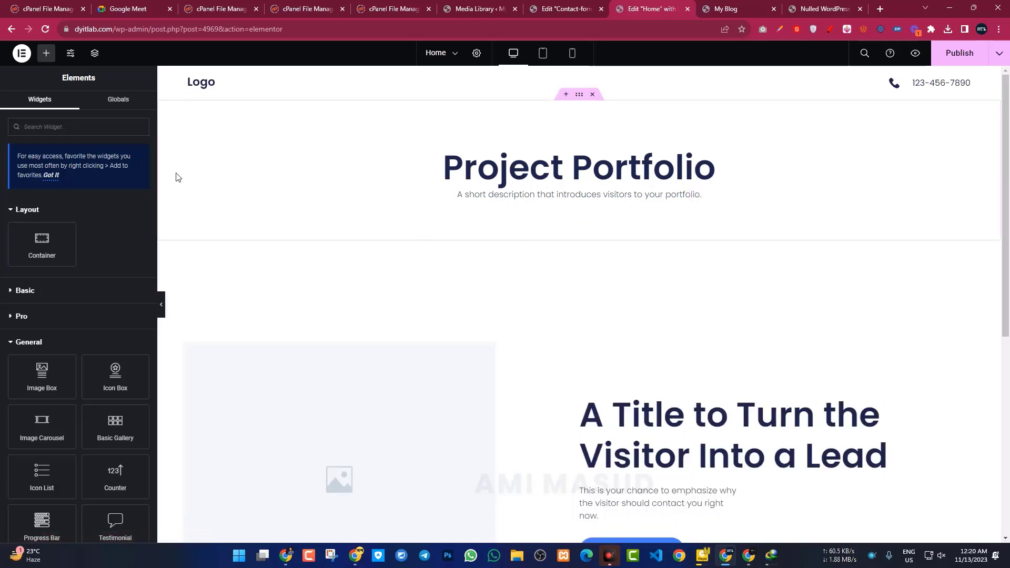
pyautogui.moveTo(46, 522); pyautogui.dragTo(531, 202)
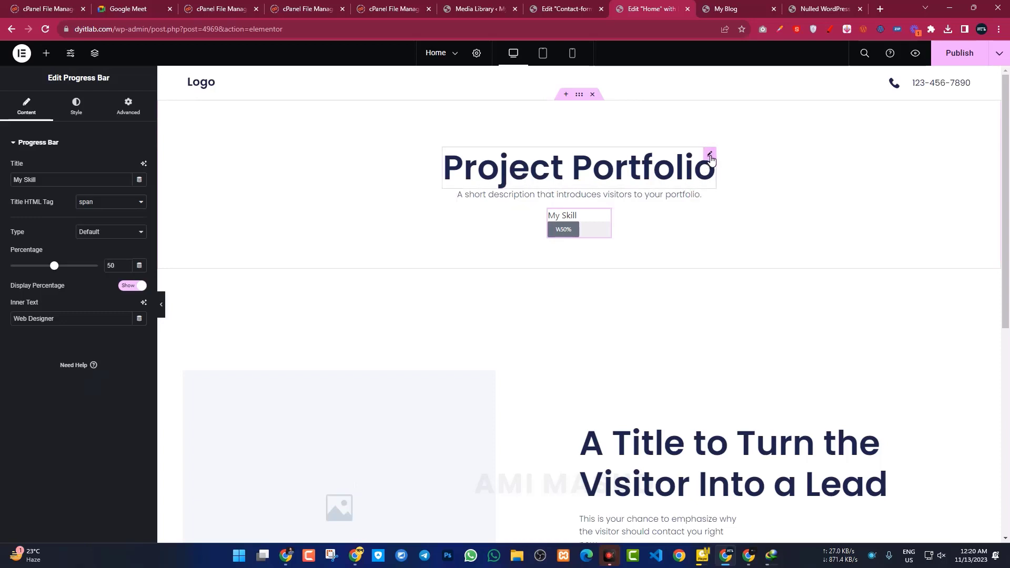
pyautogui.click(709, 156)
pyautogui.click(593, 94)
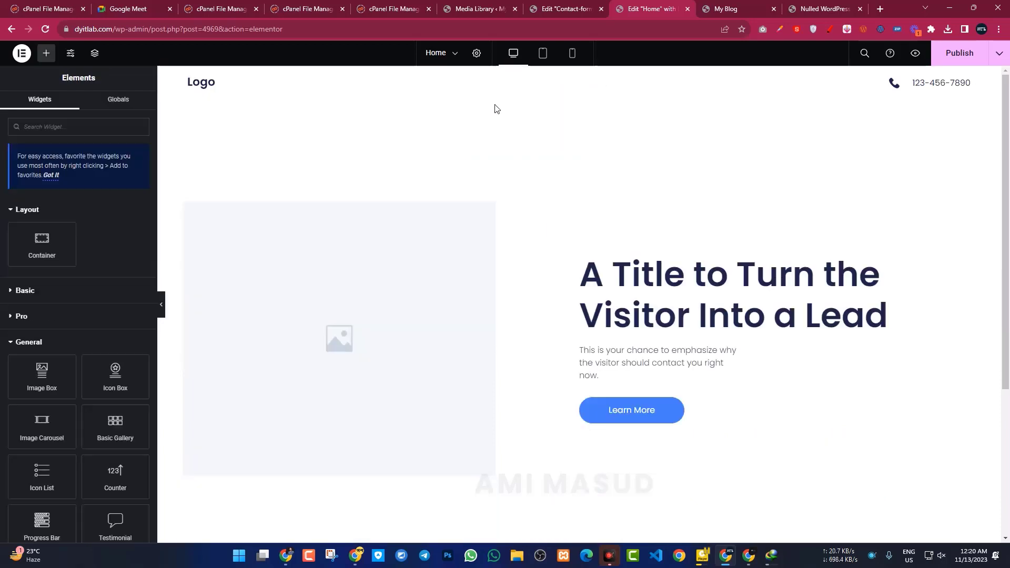
pyautogui.click(592, 77)
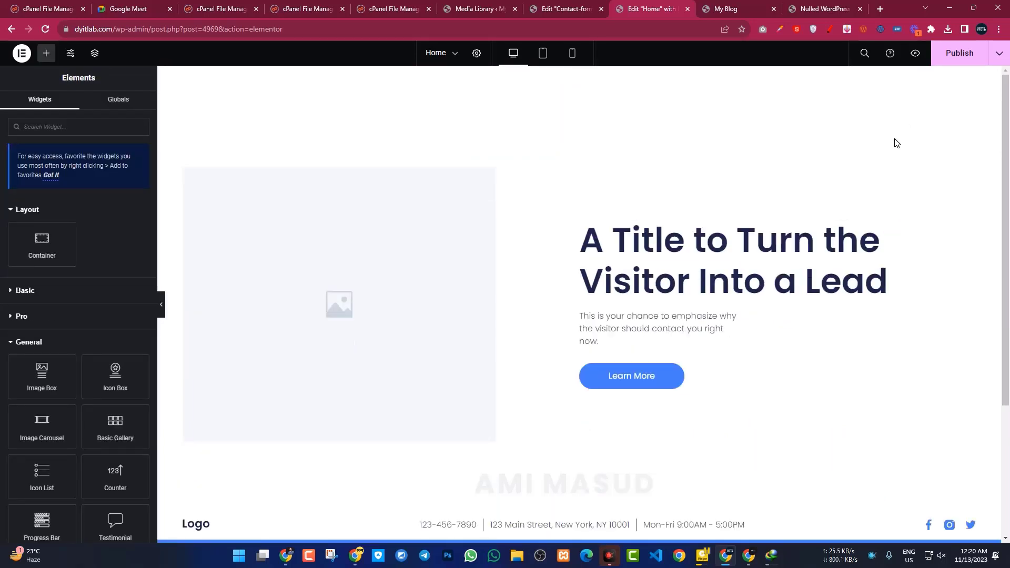
# Delete the heading, the description text and the Learn More button beside the placeholder image
pyautogui.scroll(-3, 440, 275)
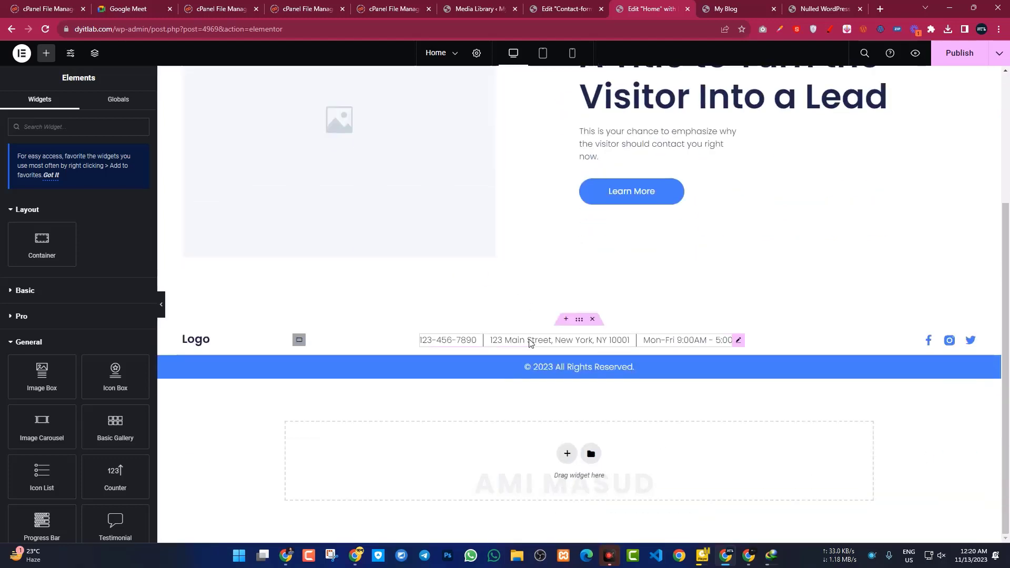
pyautogui.scroll(3, 541, 345)
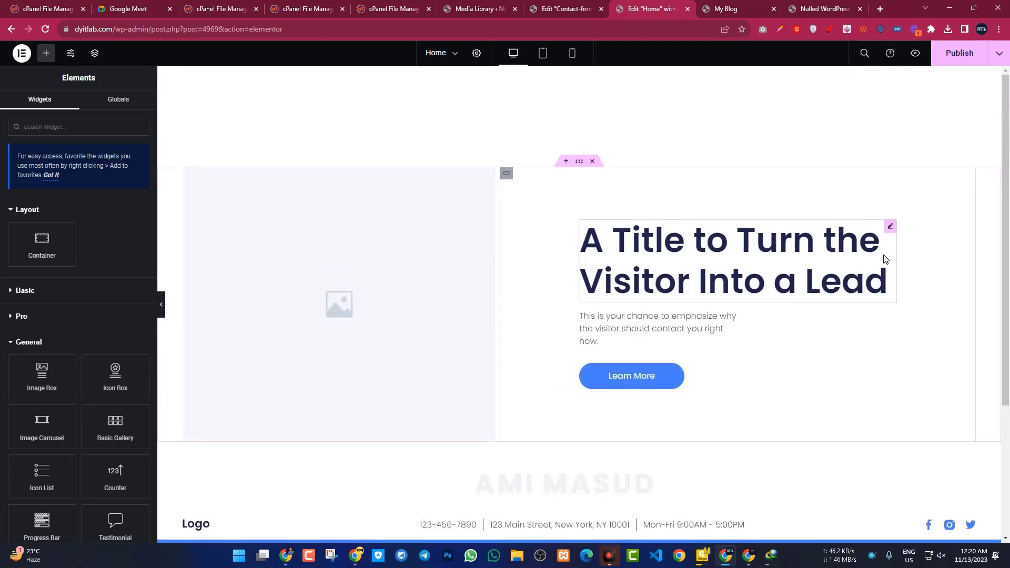
pyautogui.click(890, 226)
pyautogui.press('Delete')
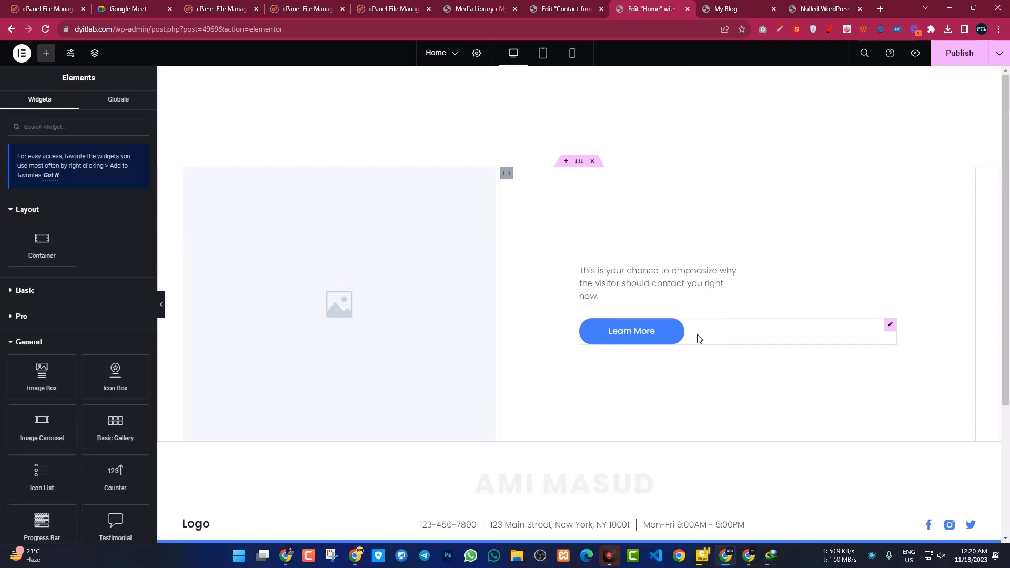
pyautogui.click(890, 271)
pyautogui.press('Delete')
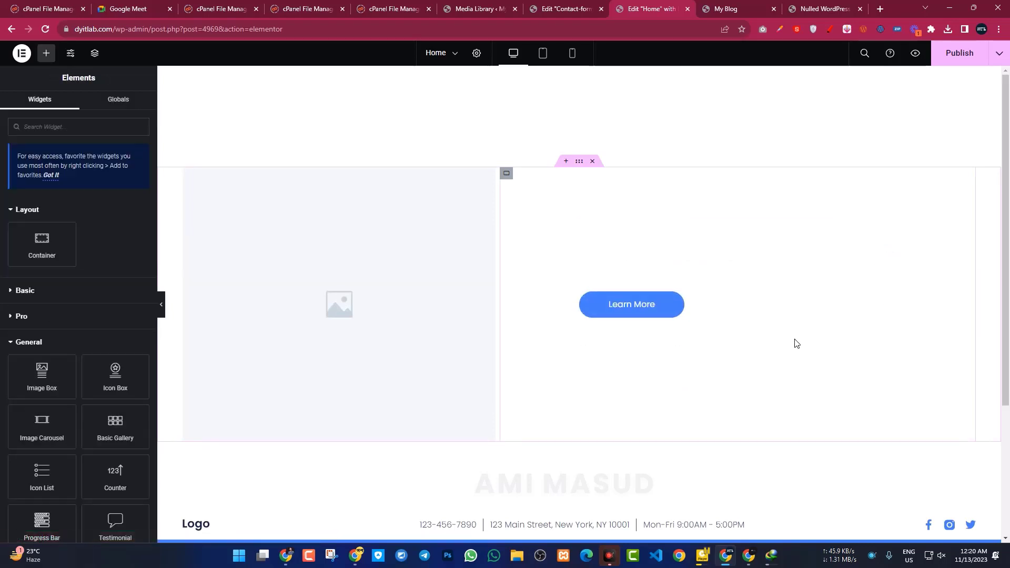
pyautogui.click(890, 299)
pyautogui.press('Delete')
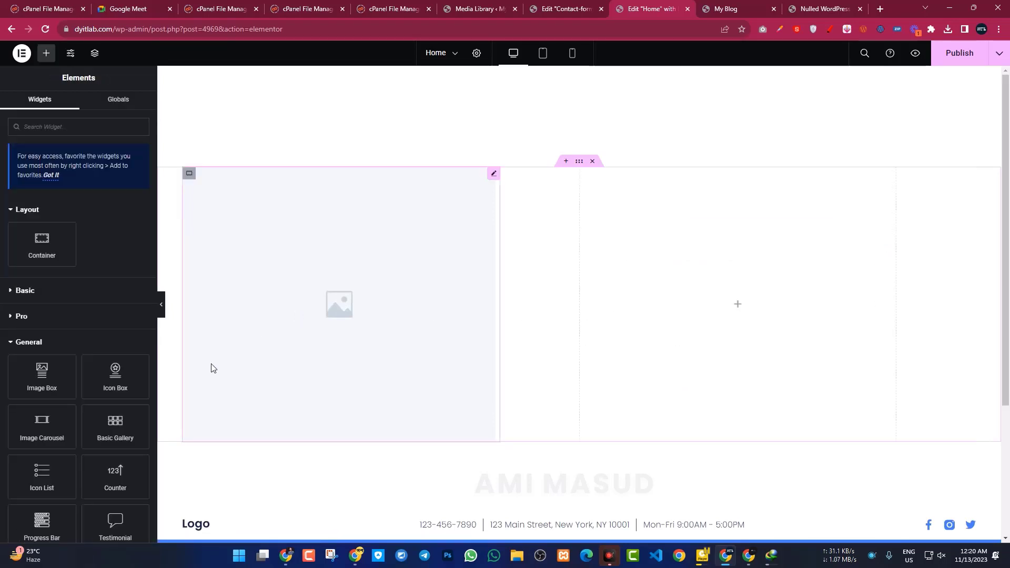
# Add a Progress Bar widget with an empty title to the emptied container and duplicate it to make three bars
pyautogui.moveTo(62, 518); pyautogui.dragTo(770, 313)
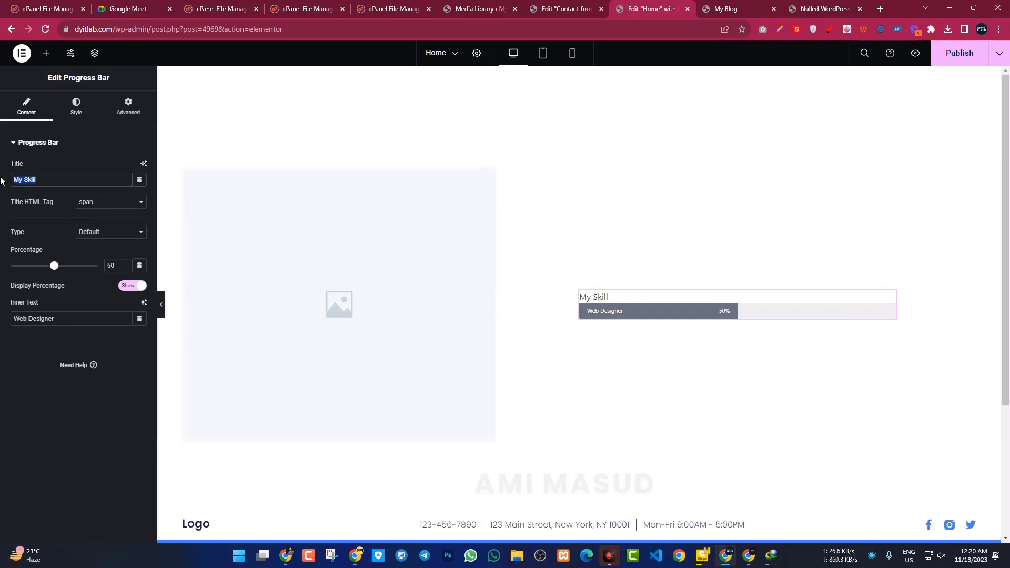
pyautogui.press('BackSpace')
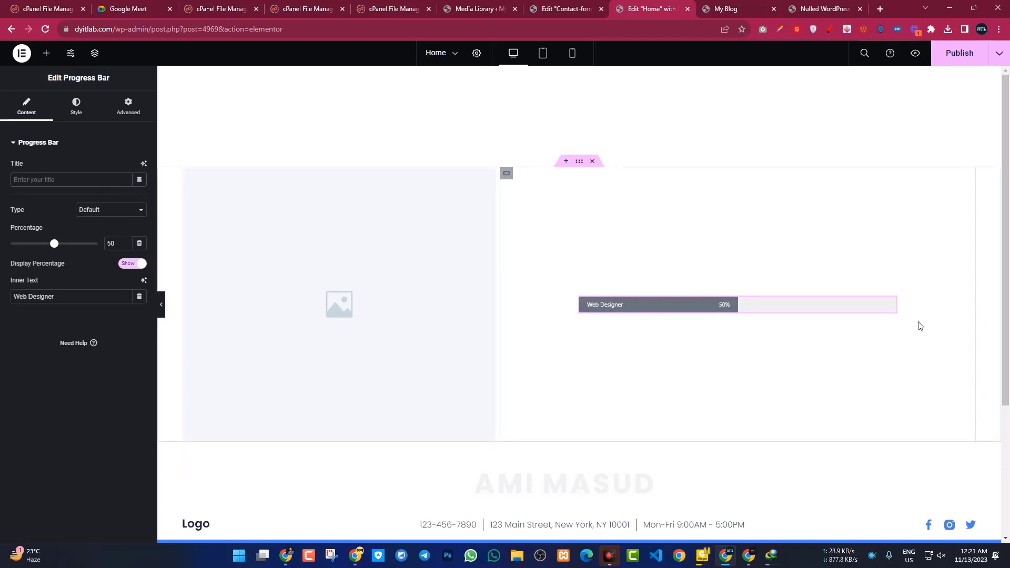
pyautogui.rightClick(888, 307)
pyautogui.click(906, 333)
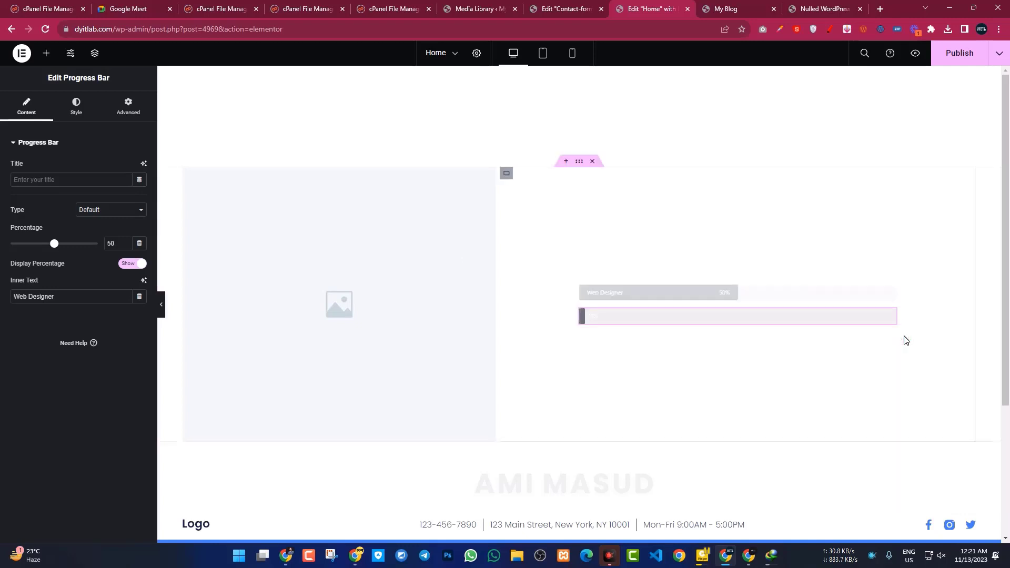
pyautogui.rightClick(893, 321)
pyautogui.click(911, 341)
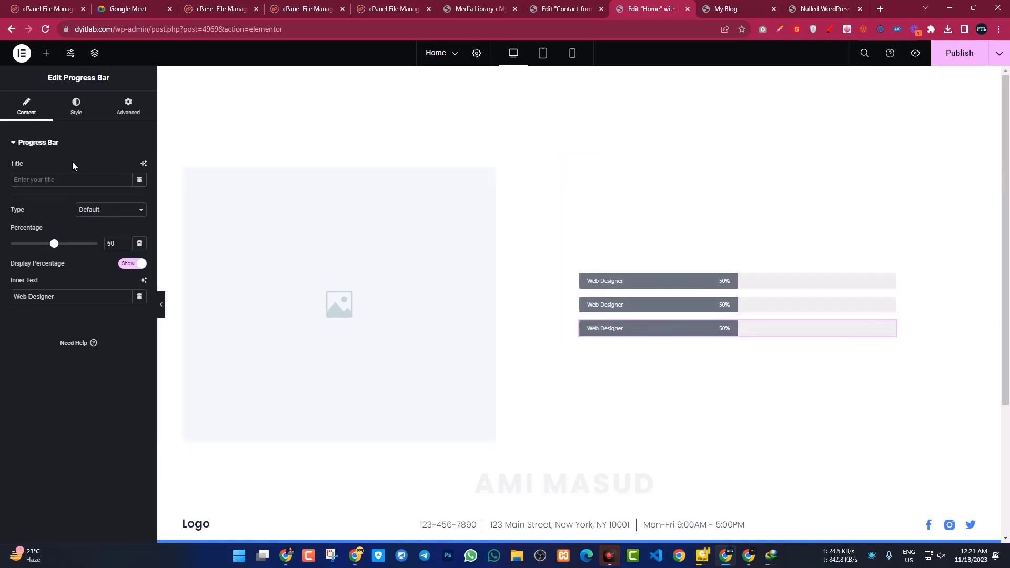
# Set the percentage of the first progress bar to 100
pyautogui.click(625, 280)
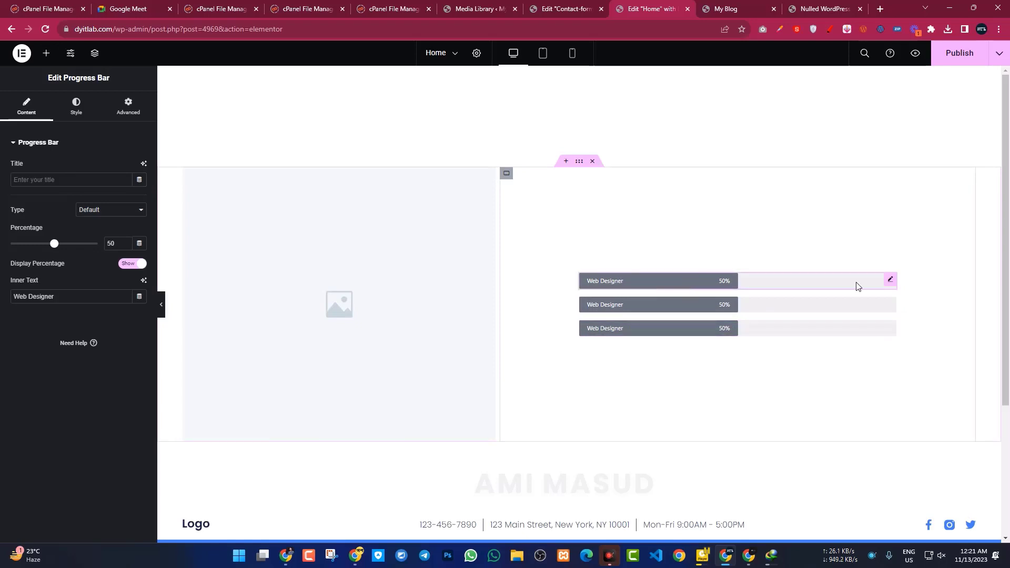
pyautogui.click(892, 276)
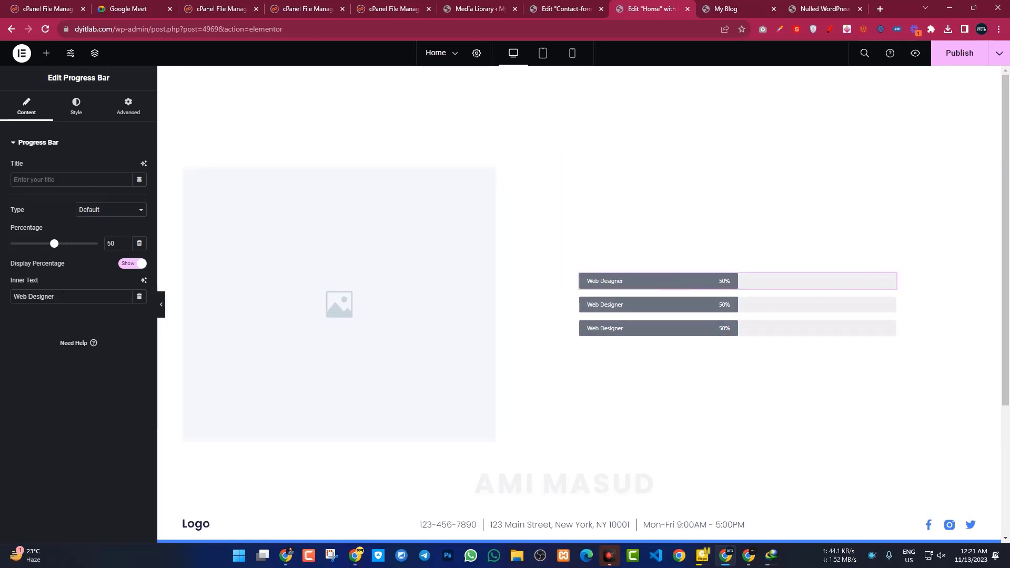
pyautogui.moveTo(70, 300); pyautogui.dragTo(1, 299)
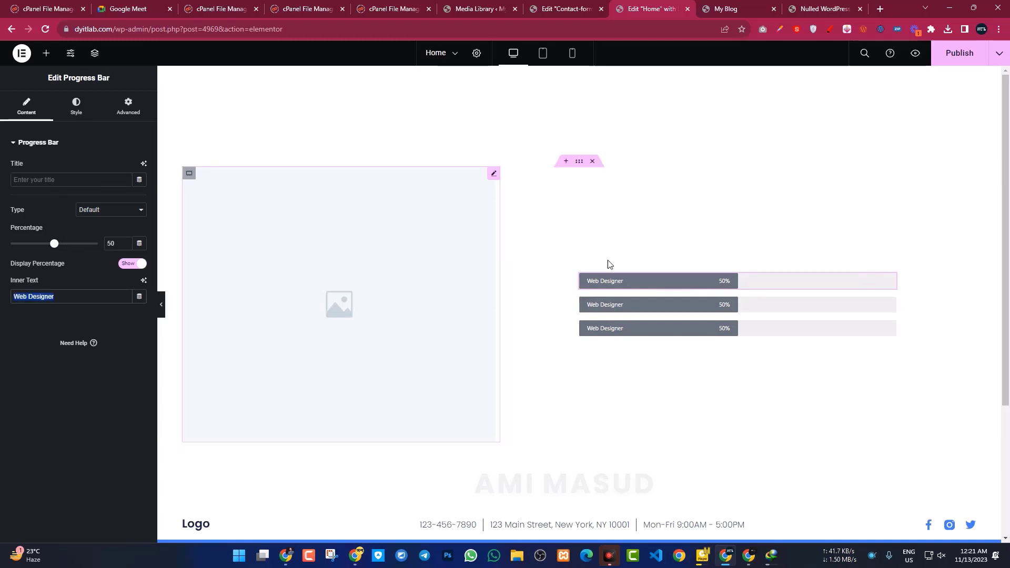
pyautogui.moveTo(60, 246); pyautogui.dragTo(109, 247)
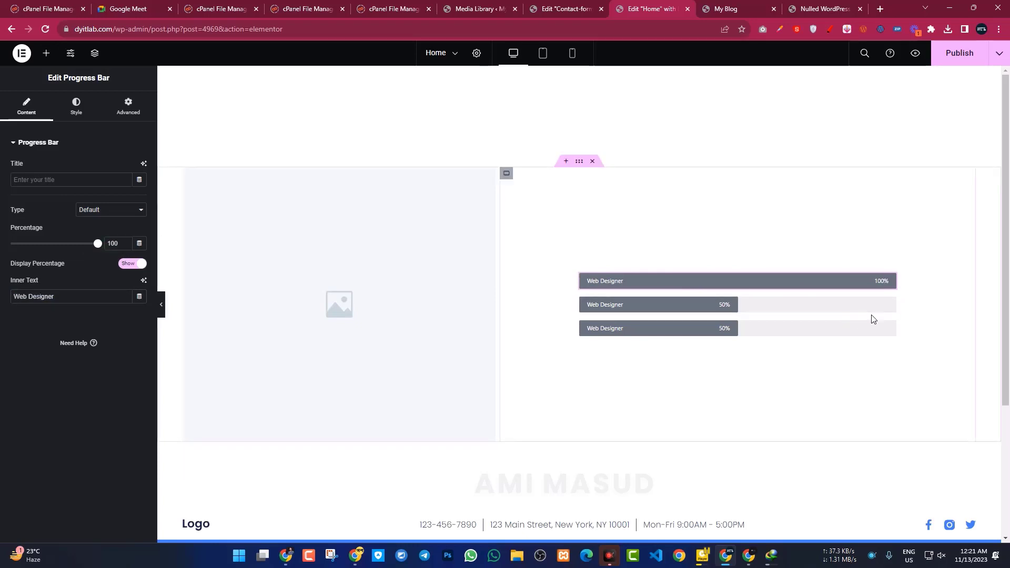
# Set the second progress bar's inner text to "Javascript" and its percentage to 85
pyautogui.click(889, 305)
pyautogui.moveTo(131, 296); pyautogui.dragTo(1, 300)
pyautogui.write('J')
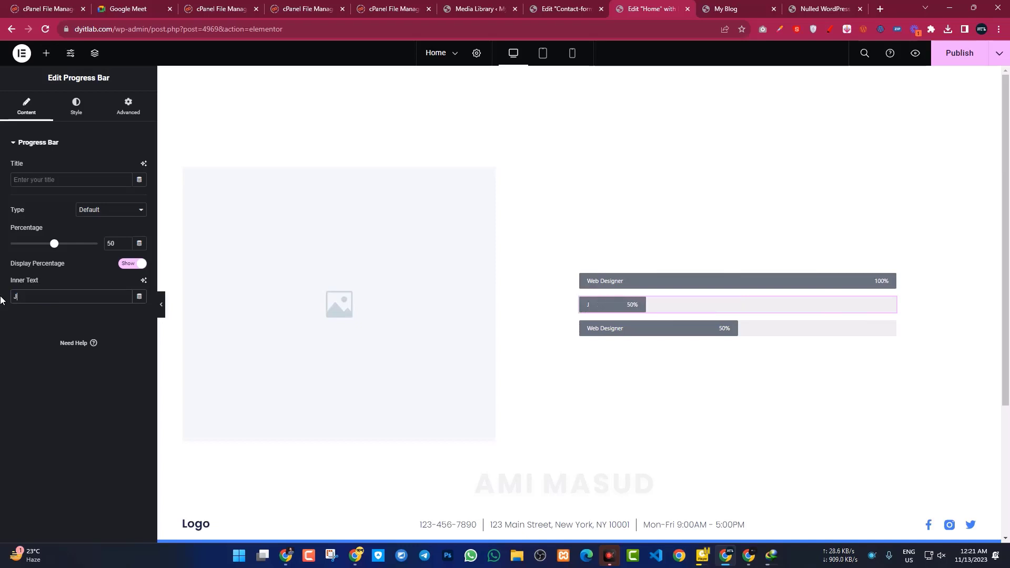
pyautogui.write('ava')
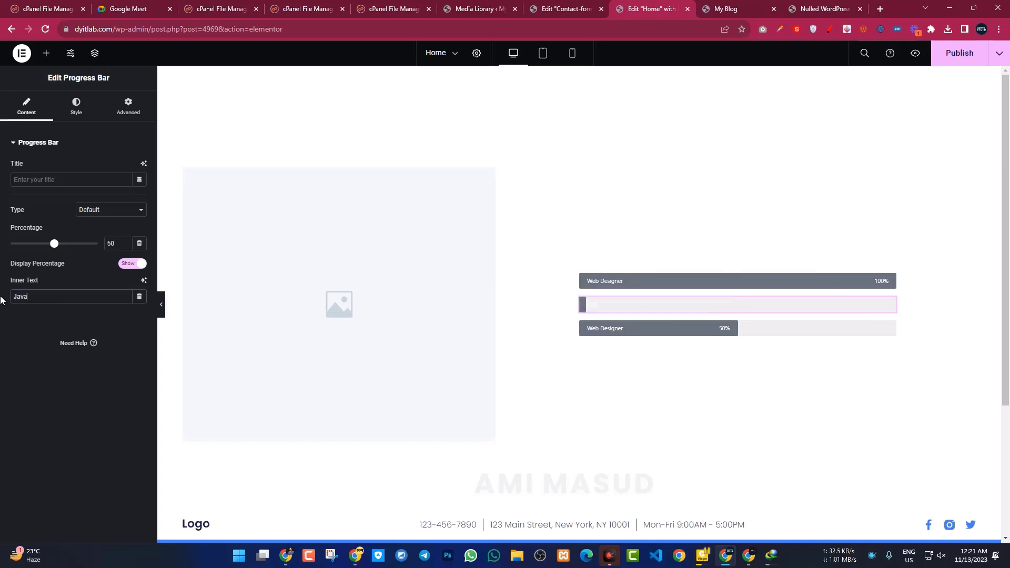
pyautogui.write('script')
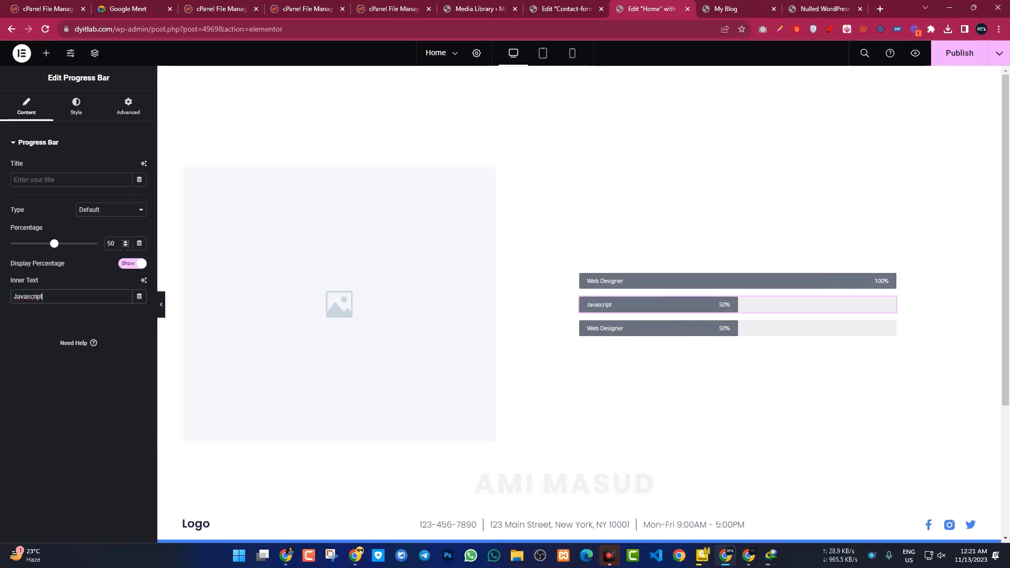
pyautogui.write('85')
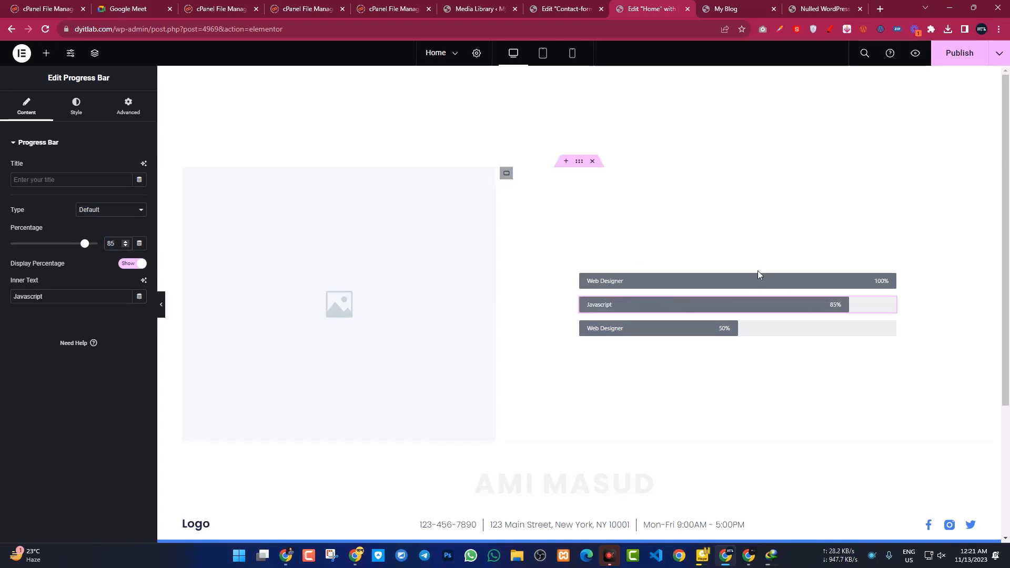
# Replace the third progress bar's inner text with "HTML CSS 75"
pyautogui.click(892, 328)
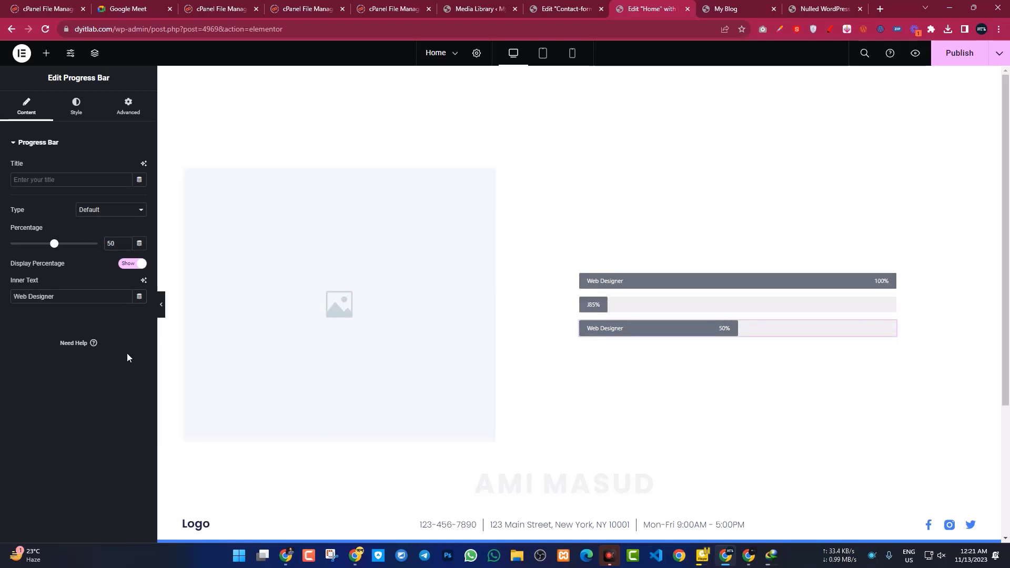
pyautogui.click(72, 301)
pyautogui.moveTo(71, 301); pyautogui.dragTo(3, 295)
pyautogui.write('H')
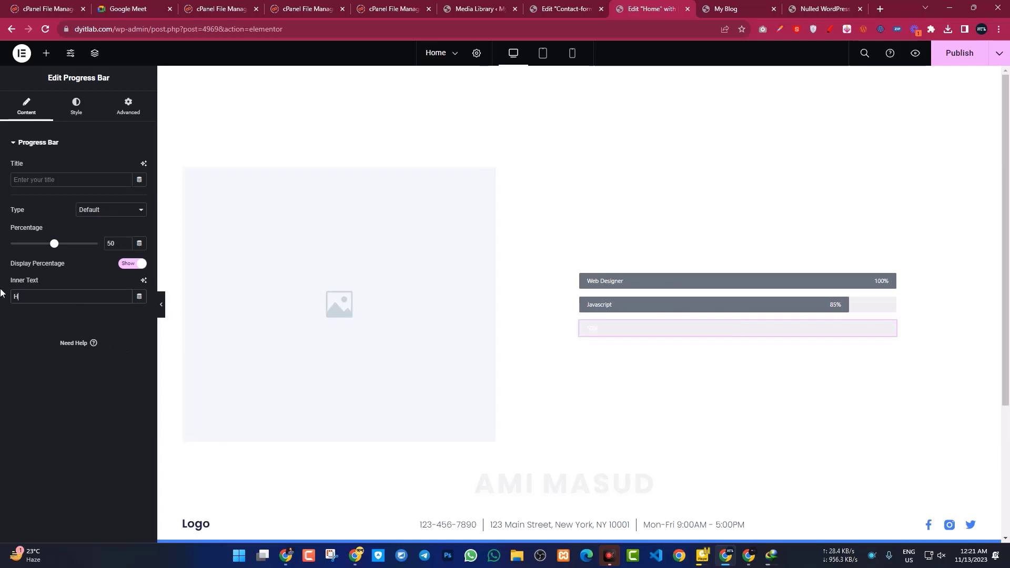
pyautogui.write('TC')
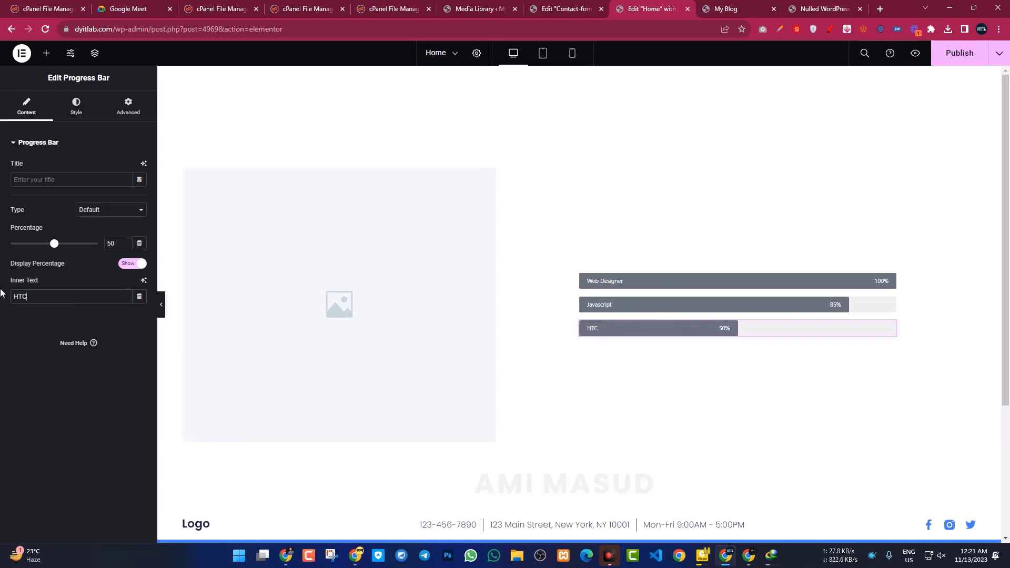
pyautogui.press('BackSpace')
pyautogui.write('M')
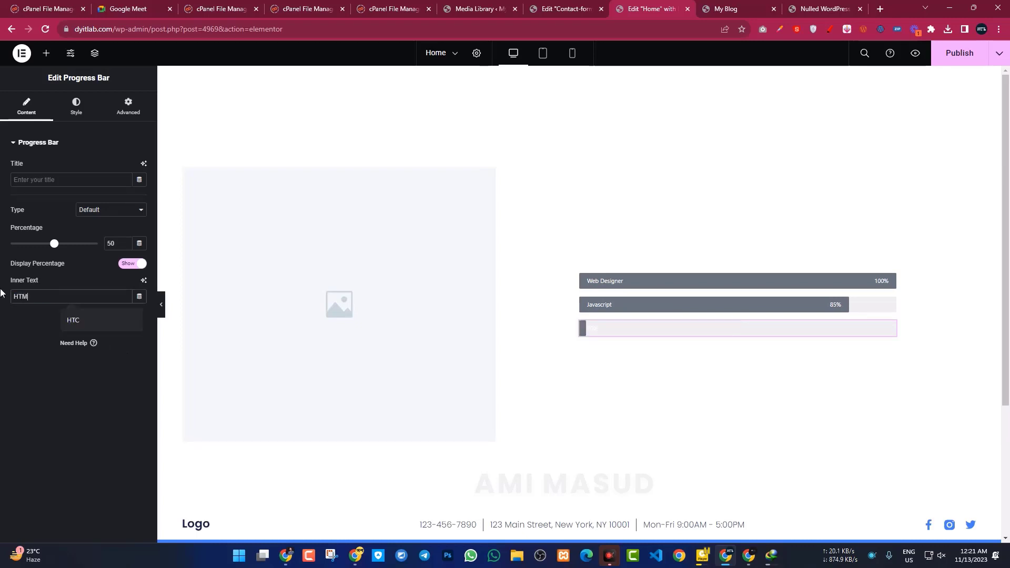
pyautogui.write('L CSS')
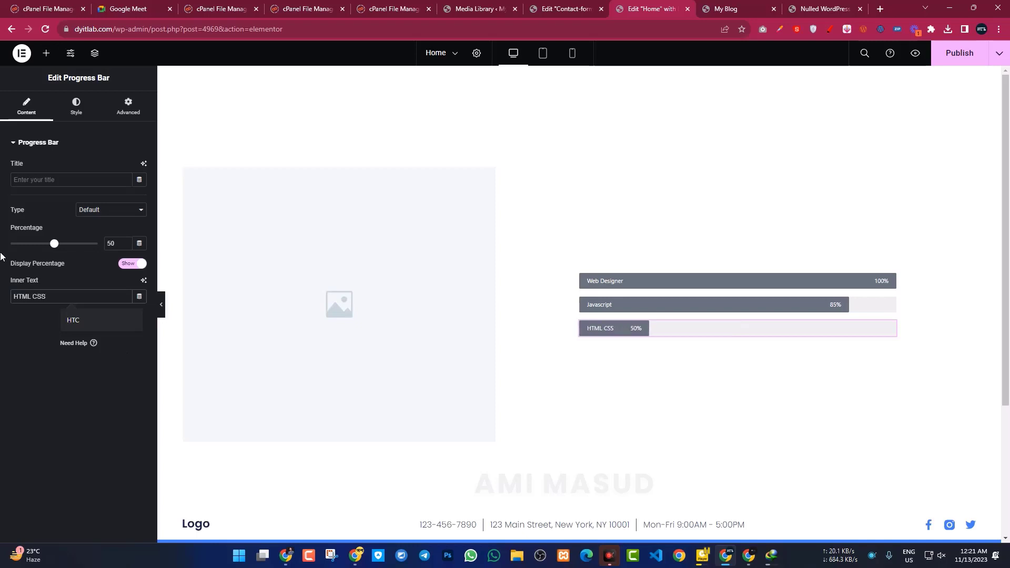
pyautogui.write(' 75')
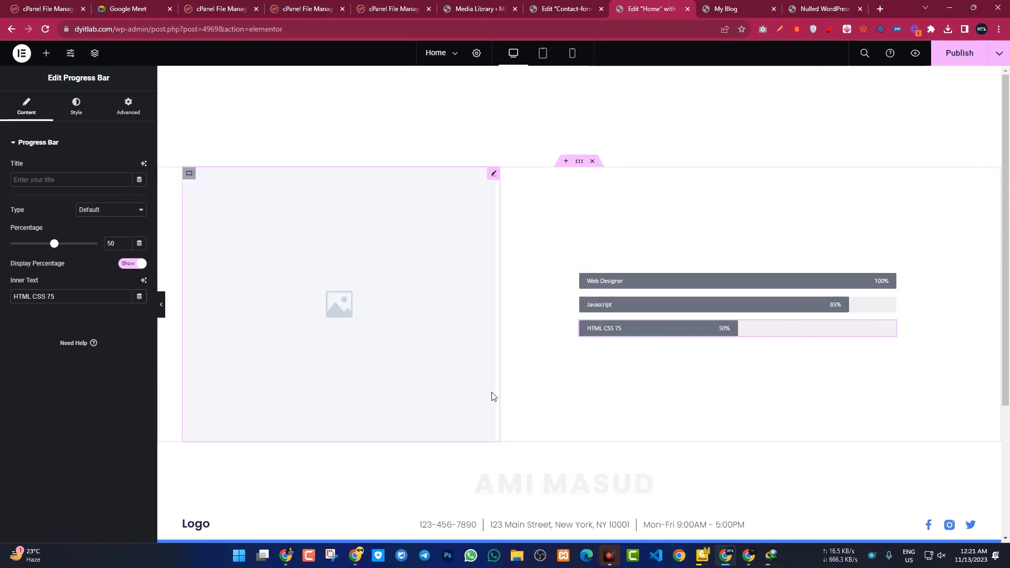
# Preview the progress bar section in the tablet and mobile layouts and return to the desktop layout
pyautogui.scroll(-3, 508, 374)
pyautogui.scroll(1, 506, 368)
pyautogui.click(543, 53)
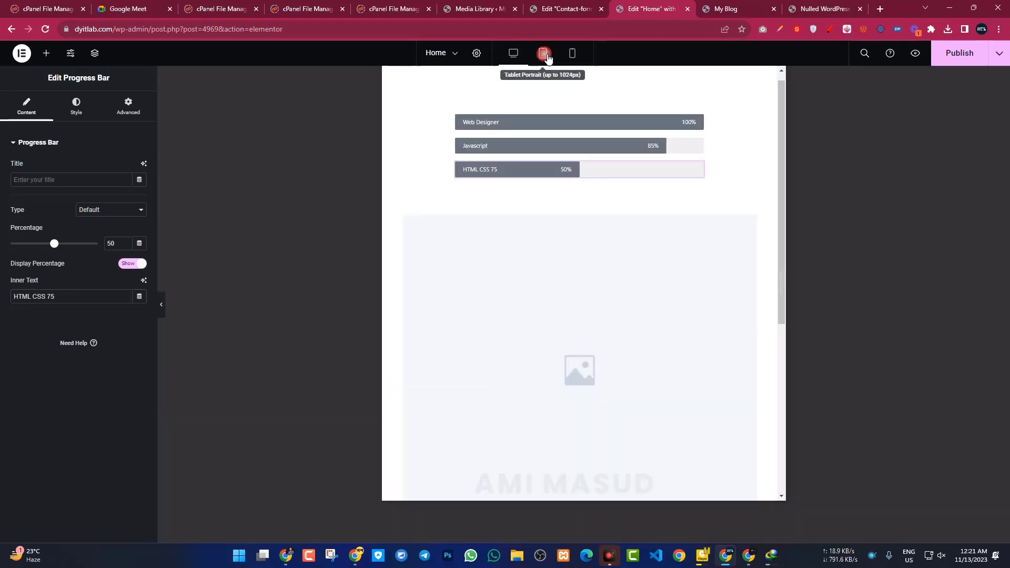
pyautogui.click(573, 56)
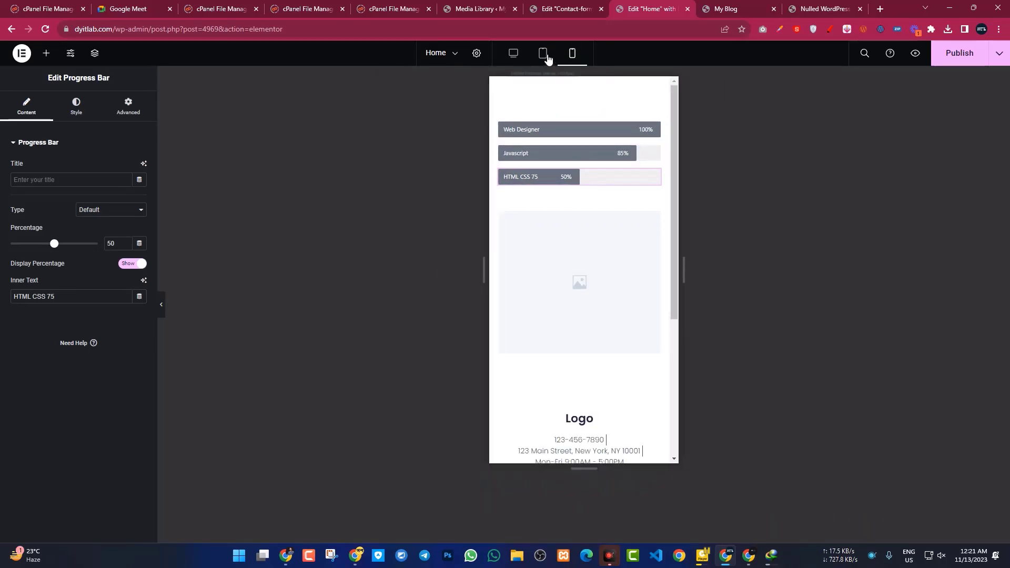
pyautogui.click(514, 54)
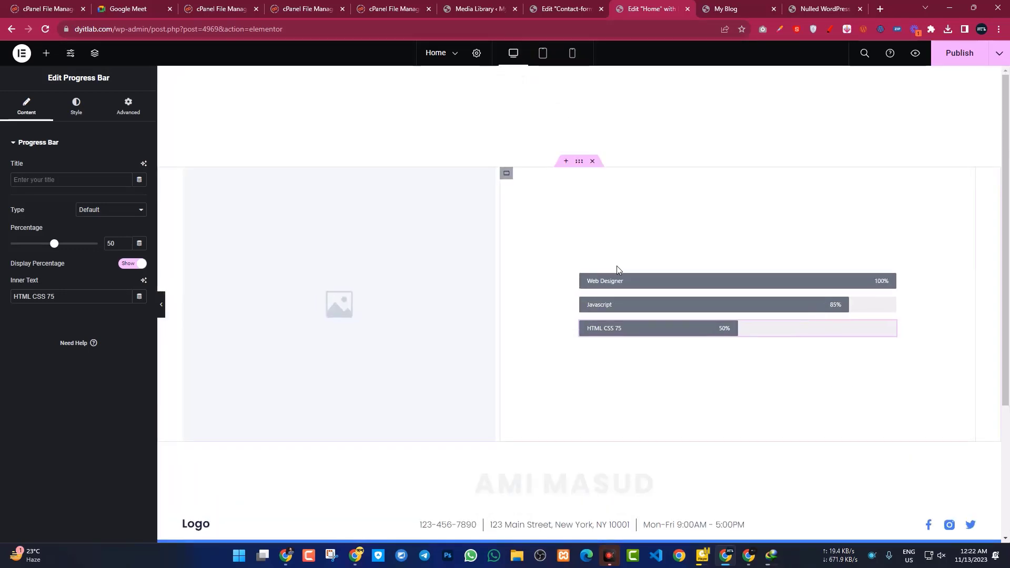
# Apply the global Accent color to the Web Designer bar's background, inner text and bar color
pyautogui.click(894, 284)
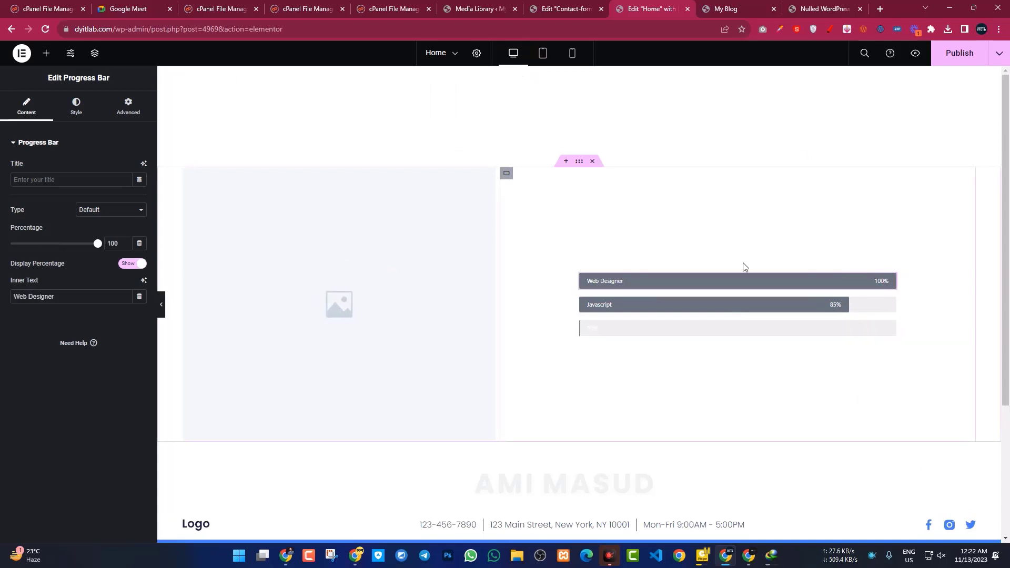
pyautogui.click(86, 111)
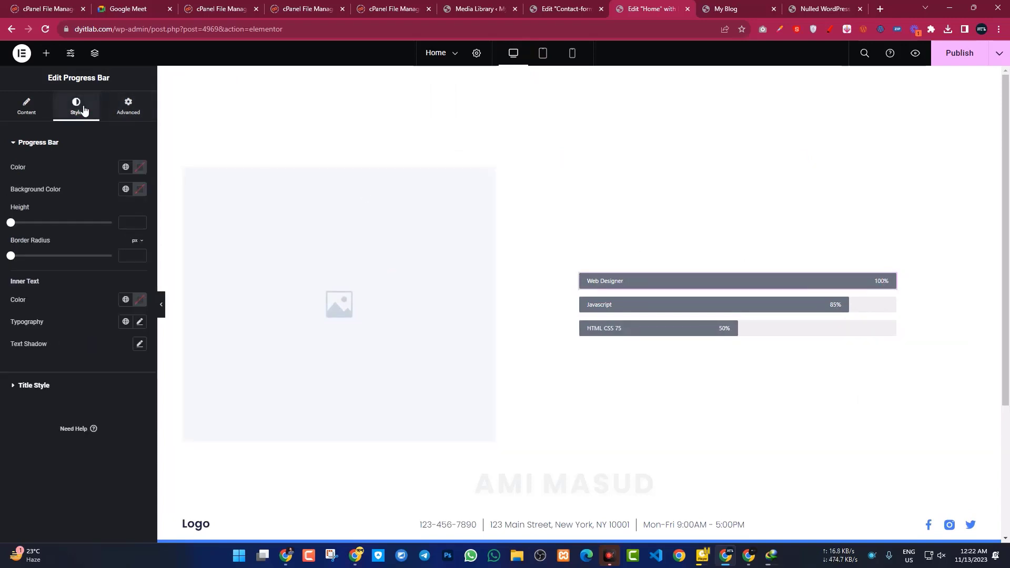
pyautogui.click(126, 191)
pyautogui.click(64, 305)
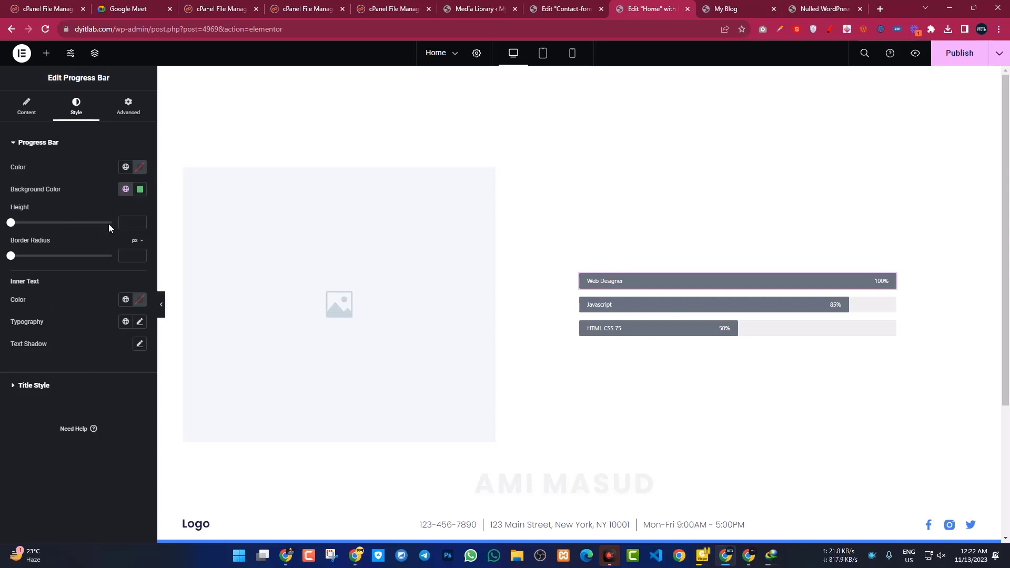
pyautogui.click(126, 300)
pyautogui.click(108, 407)
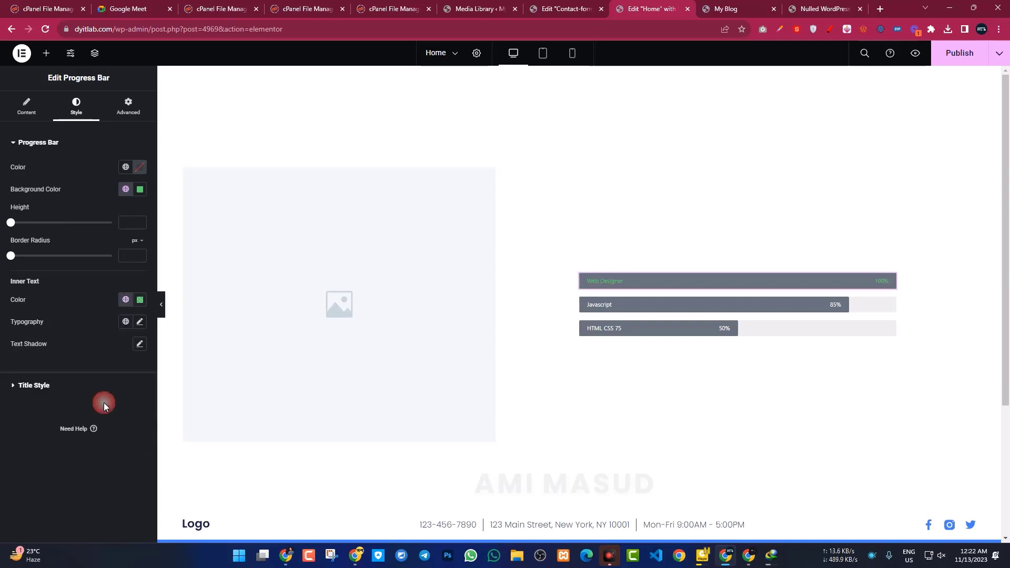
pyautogui.click(128, 168)
pyautogui.click(58, 281)
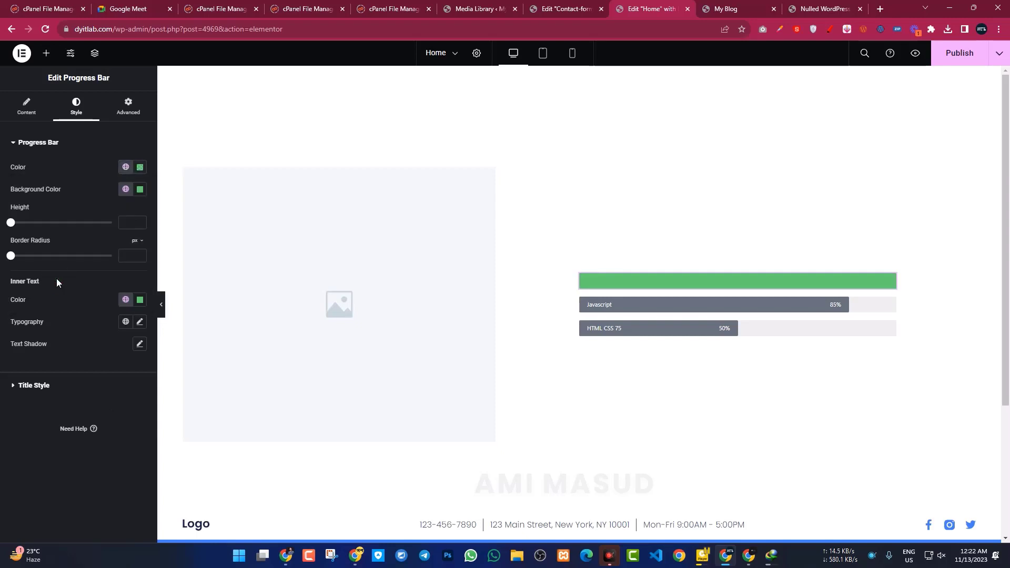
# Set the Web Designer bar's inner text color to white, #FFFFFF
pyautogui.click(125, 302)
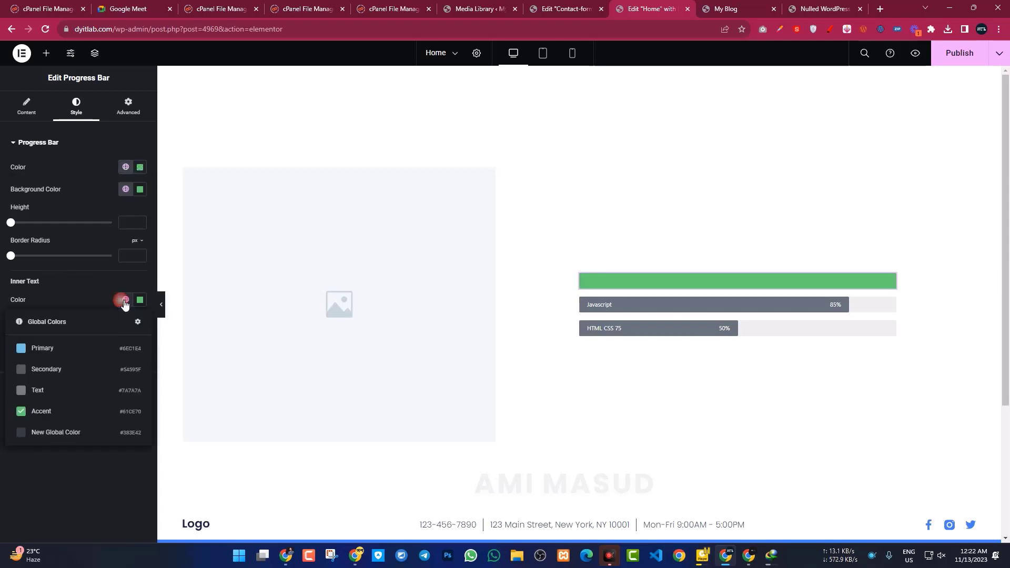
pyautogui.click(142, 303)
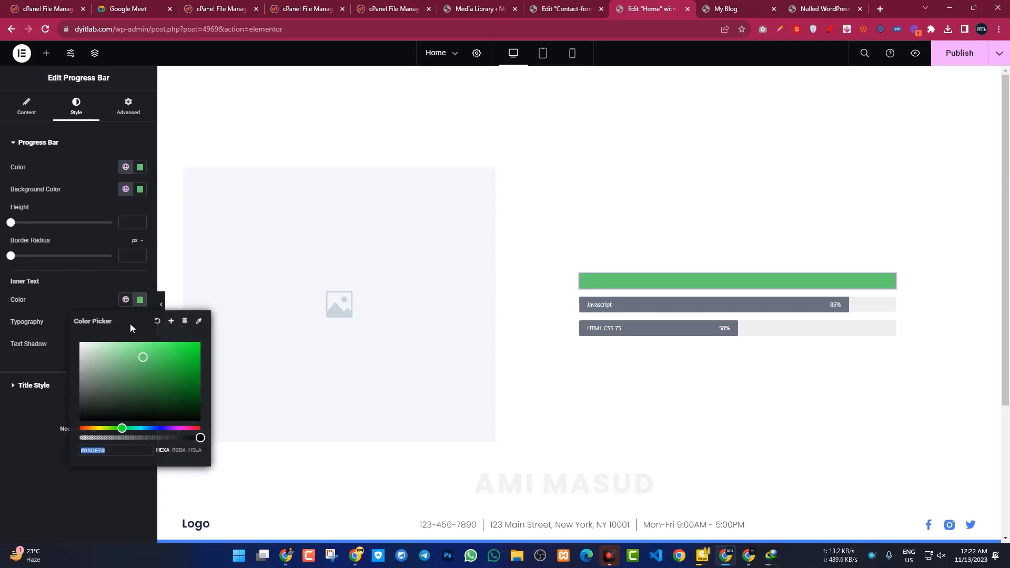
pyautogui.moveTo(128, 360); pyautogui.dragTo(58, 326)
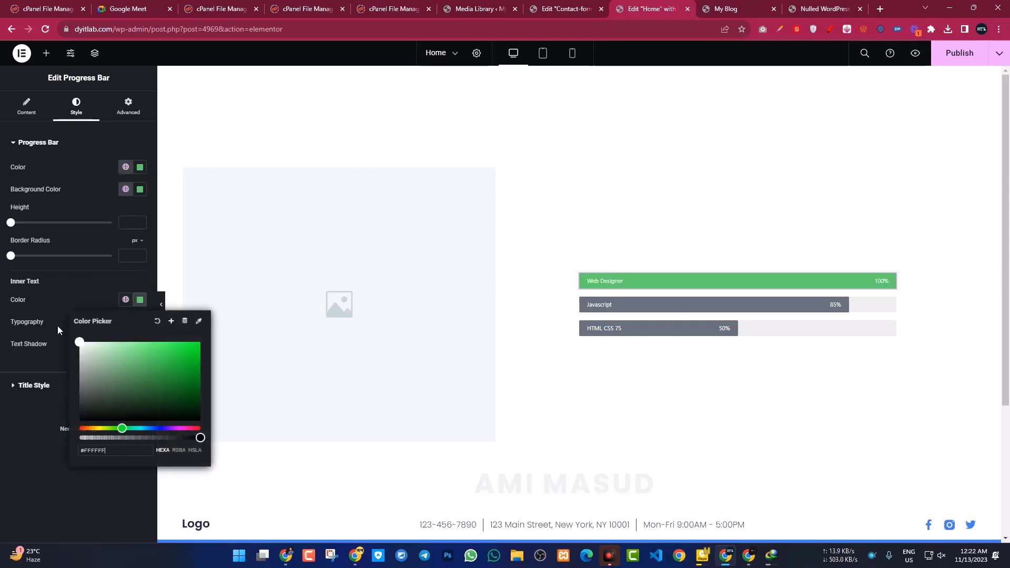
pyautogui.click(33, 480)
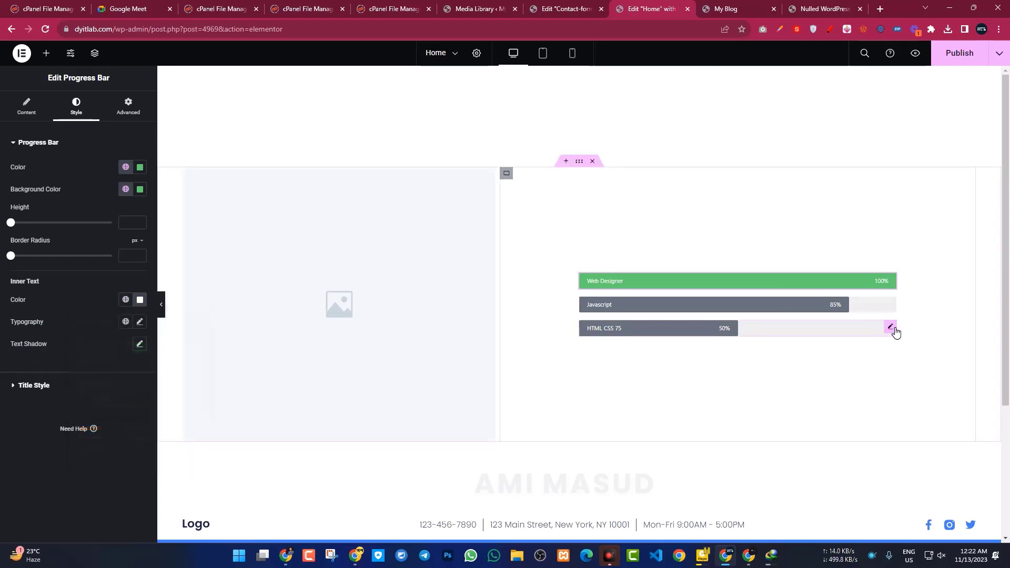
# Give the Javascript progress bar a custom dark red background color, #501C1C
pyautogui.click(894, 329)
pyautogui.click(890, 303)
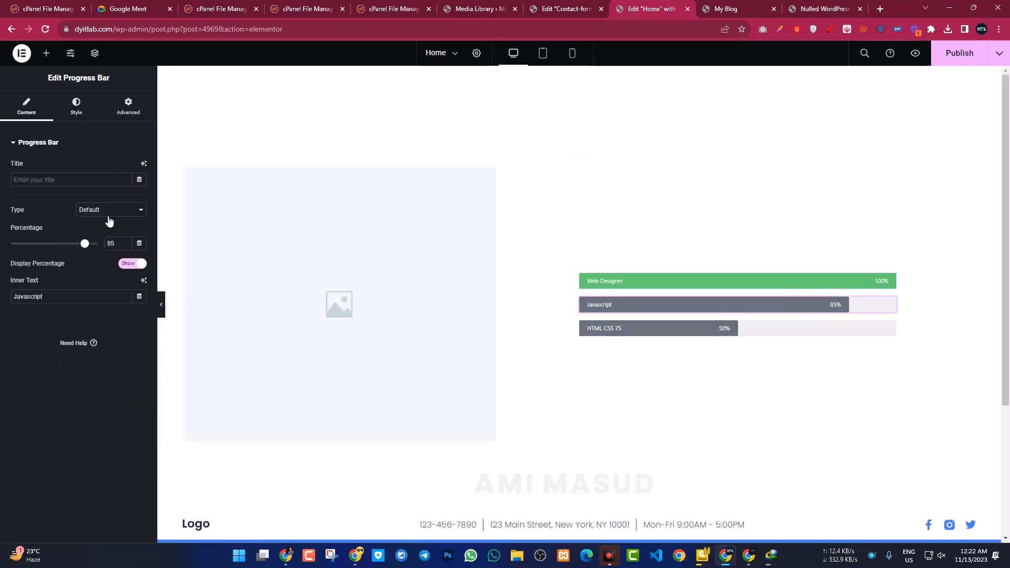
pyautogui.click(82, 116)
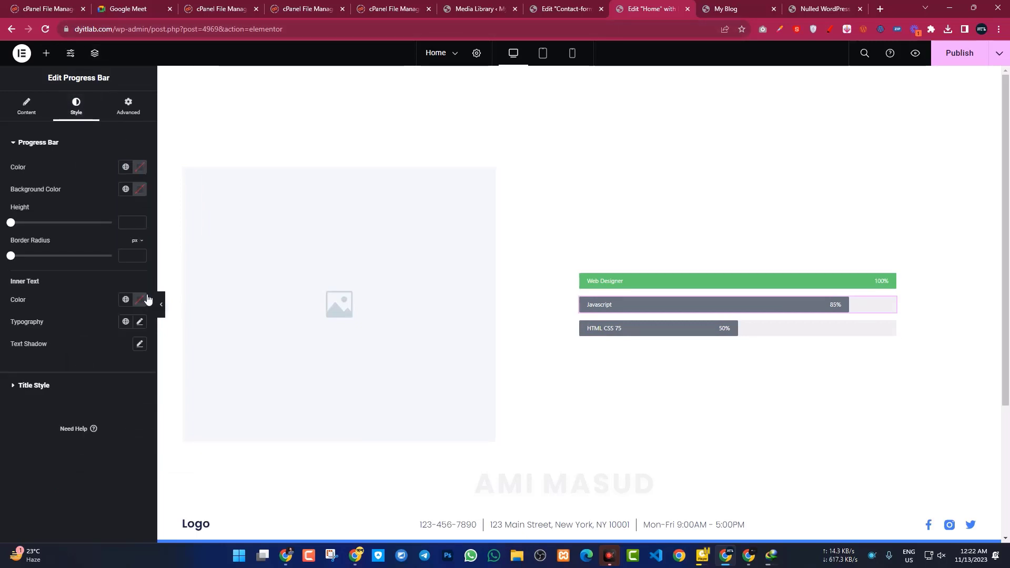
pyautogui.click(126, 189)
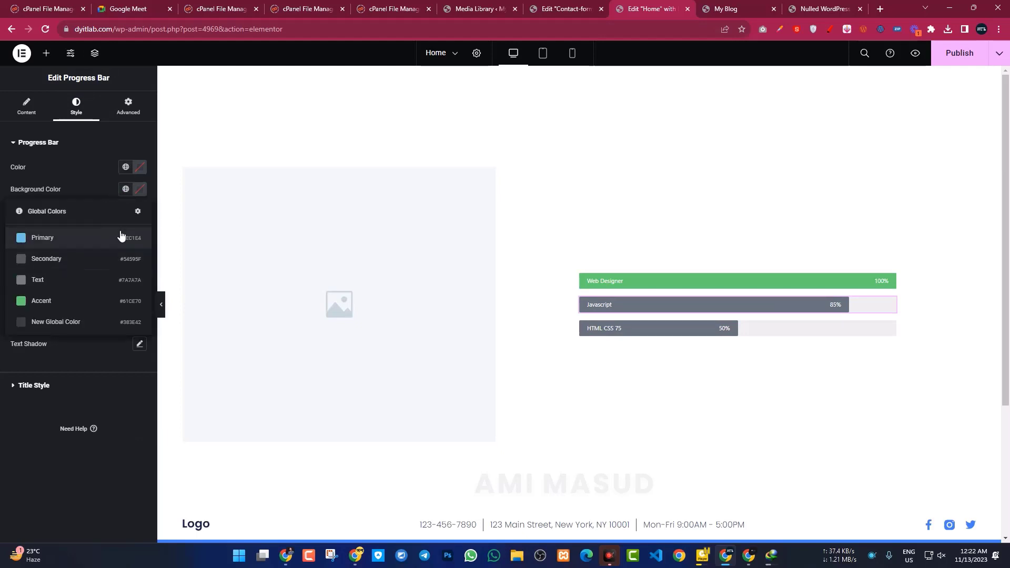
pyautogui.click(139, 191)
pyautogui.moveTo(137, 244); pyautogui.dragTo(201, 237)
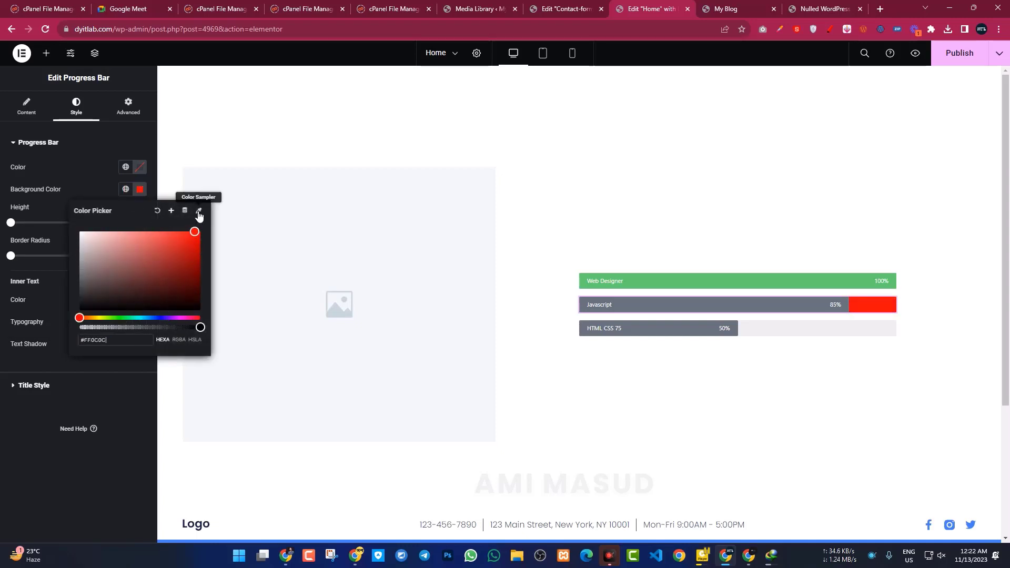
pyautogui.moveTo(163, 289)
pyautogui.mouseDown()
pyautogui.moveTo(165, 232)
pyautogui.moveTo(153, 251)
pyautogui.moveTo(164, 292)
pyautogui.mouseUp()
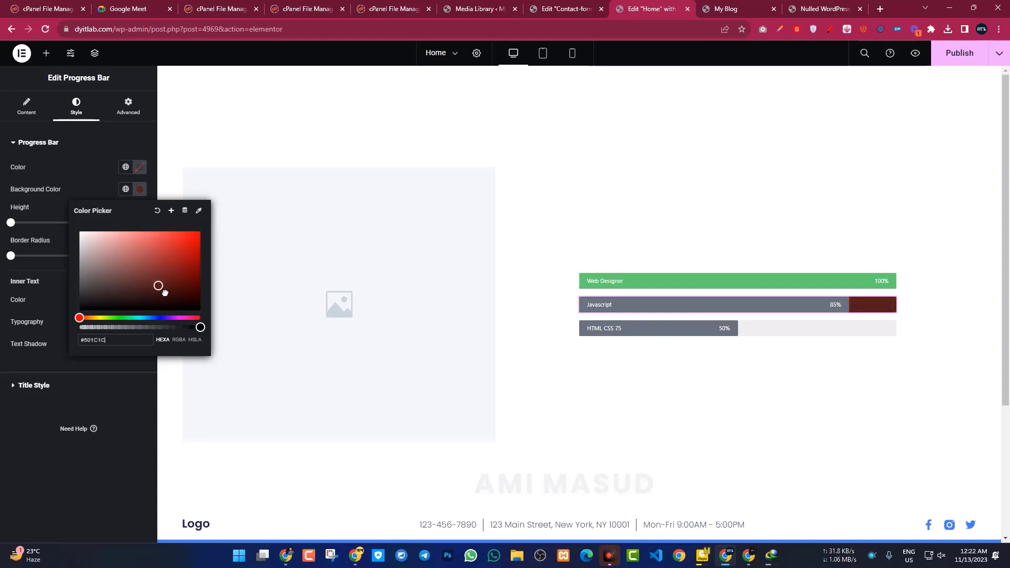
# Set the Javascript progress bar's bar color to near-black, #140101
pyautogui.click(126, 168)
pyautogui.click(140, 167)
pyautogui.moveTo(189, 275); pyautogui.dragTo(203, 289)
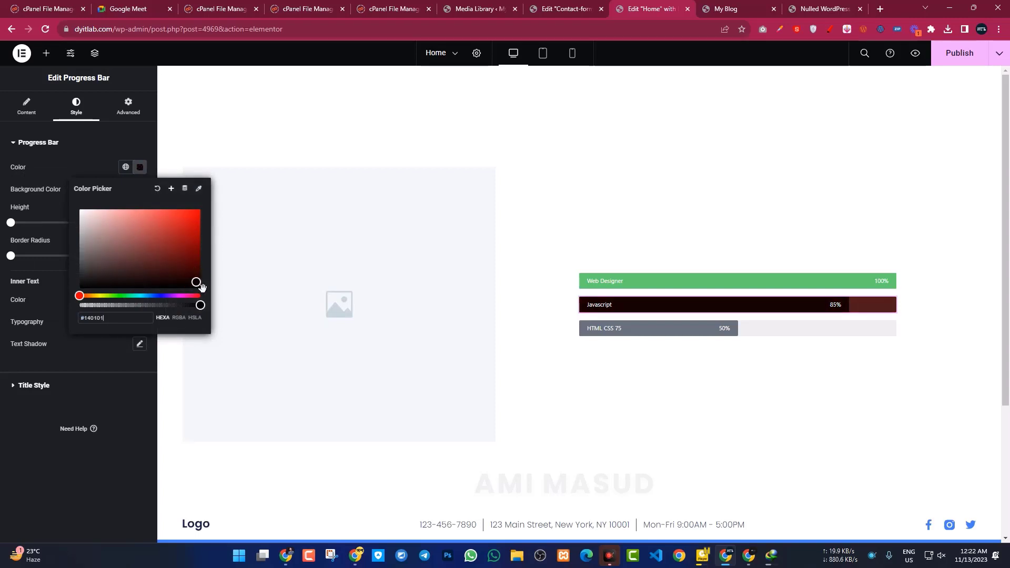
pyautogui.click(837, 380)
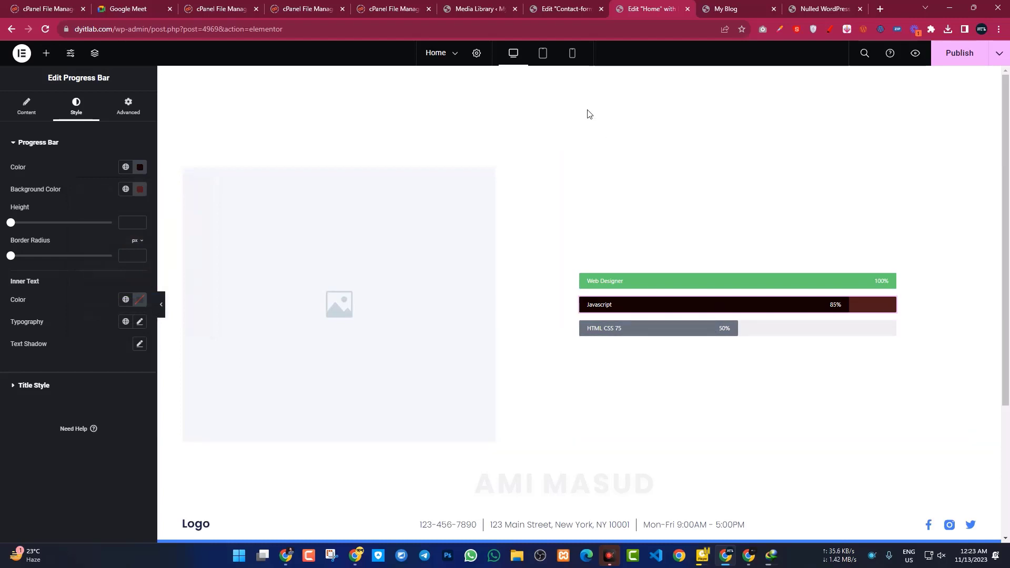
# Check the recolored progress bars in the tablet and mobile layouts, then restore the desktop layout
pyautogui.click(545, 54)
pyautogui.click(572, 54)
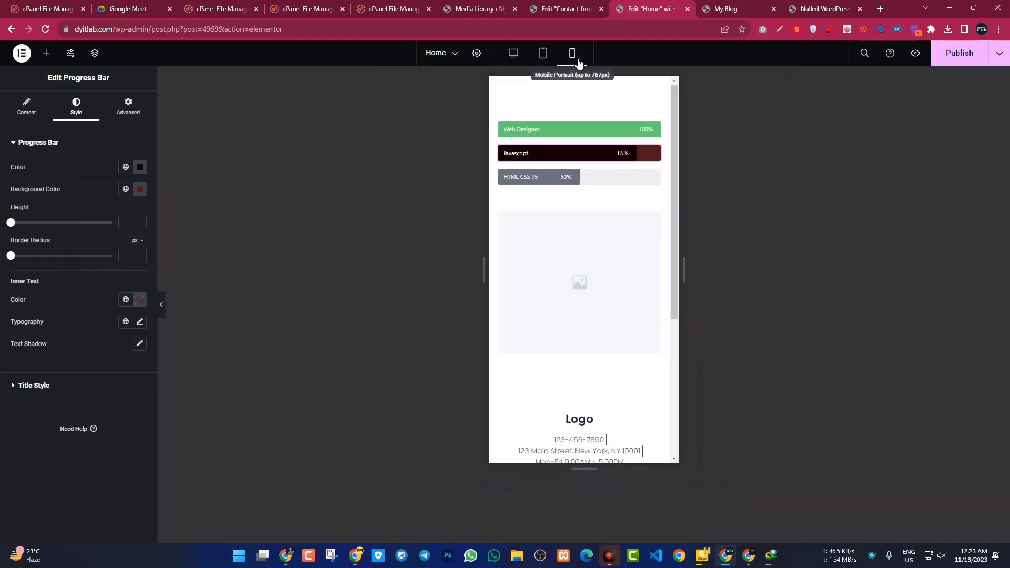
pyautogui.click(519, 54)
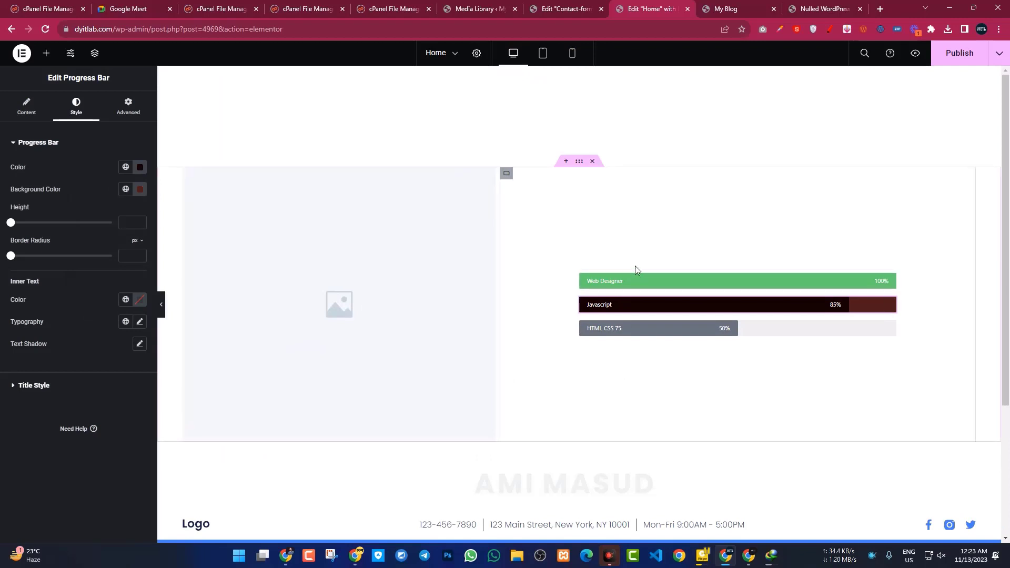
# Add a Heading widget above the Web Designer progress bar with the title "My Skills"
pyautogui.click(48, 54)
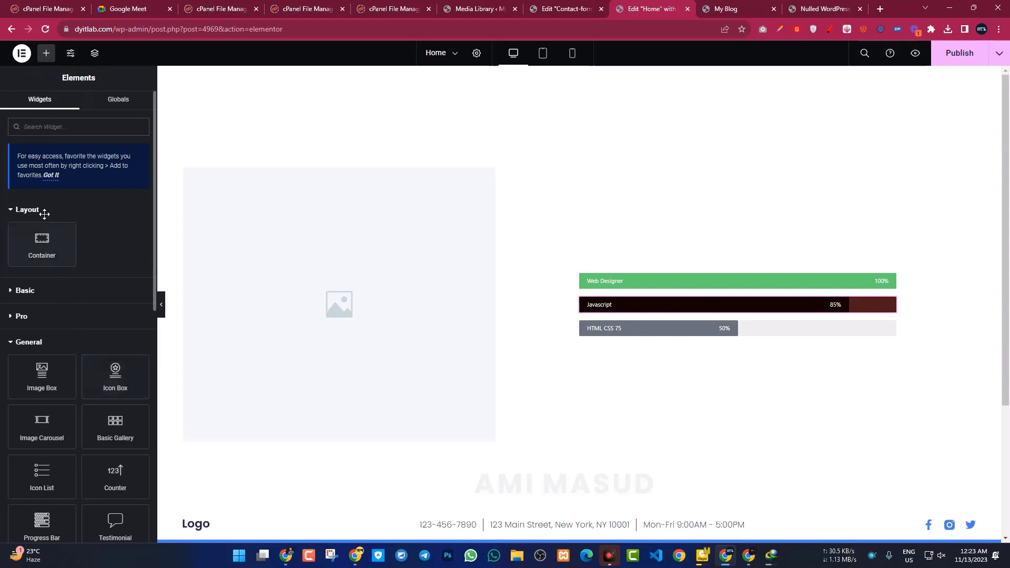
pyautogui.click(24, 290)
pyautogui.moveTo(41, 333); pyautogui.dragTo(620, 272)
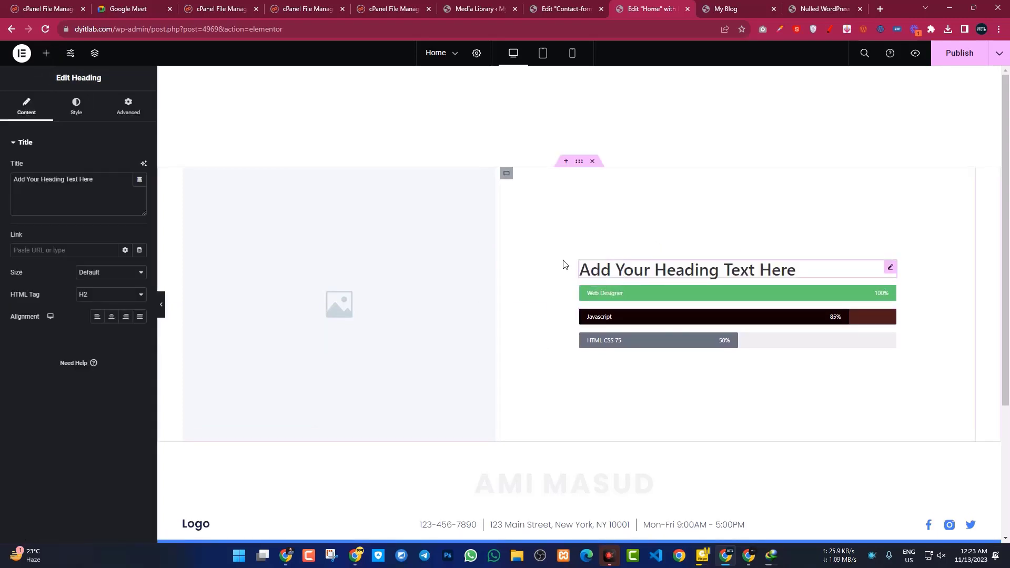
pyautogui.moveTo(94, 180); pyautogui.dragTo(2, 176)
pyautogui.write('My ')
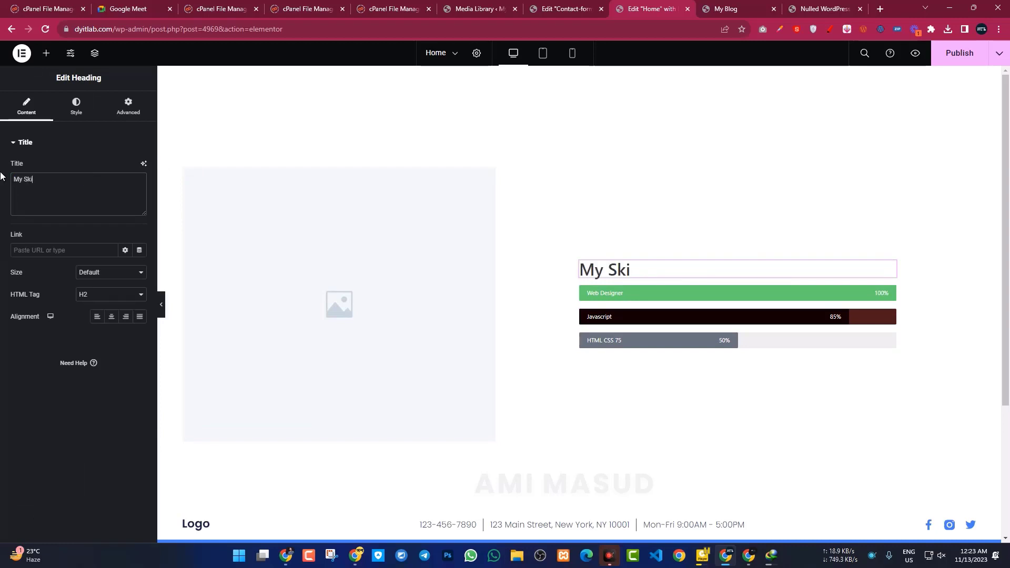
pyautogui.write('Skills')
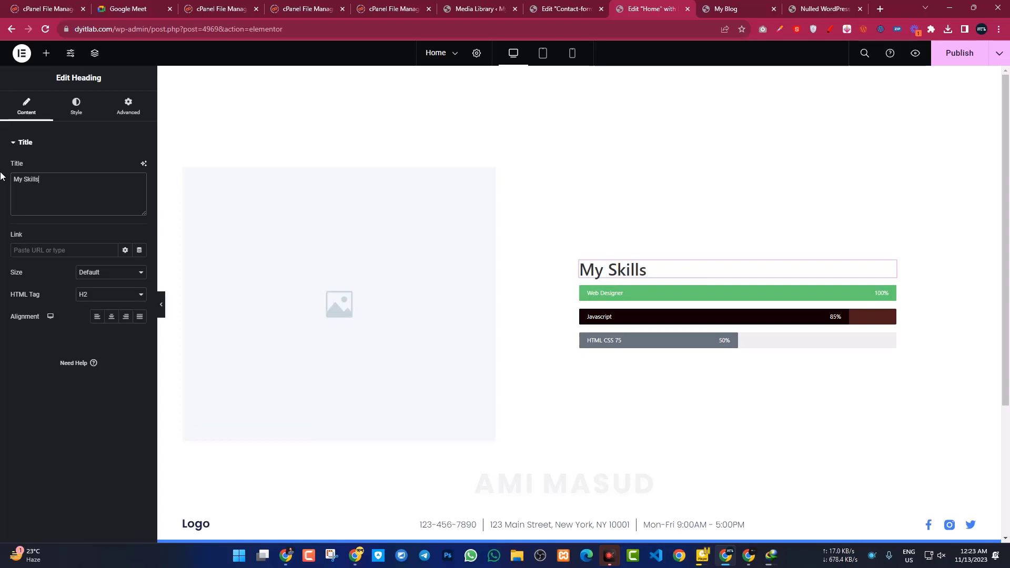